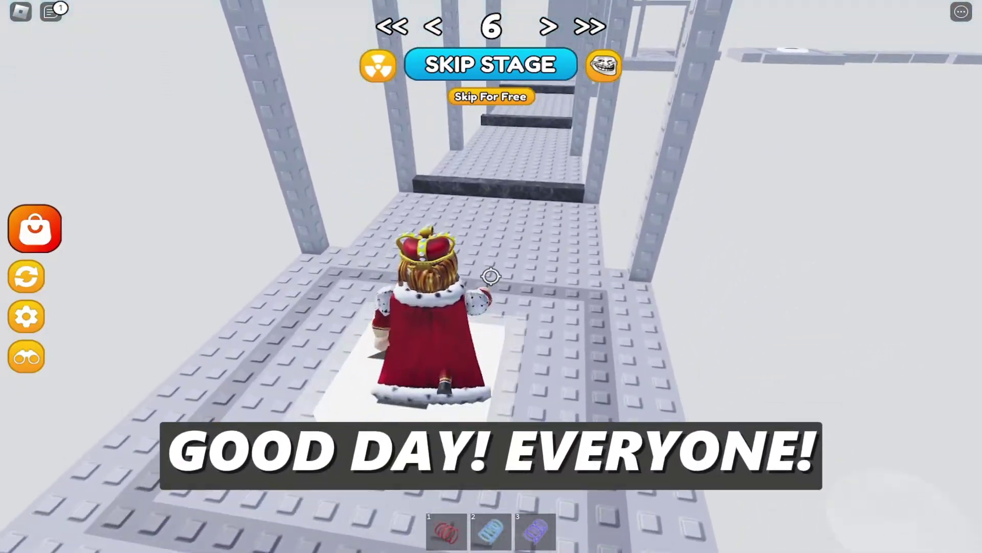
# Run the crowned character along the obby, hitting arrow checkpoints from stage 6 to stage 9.
pyautogui.press('w')
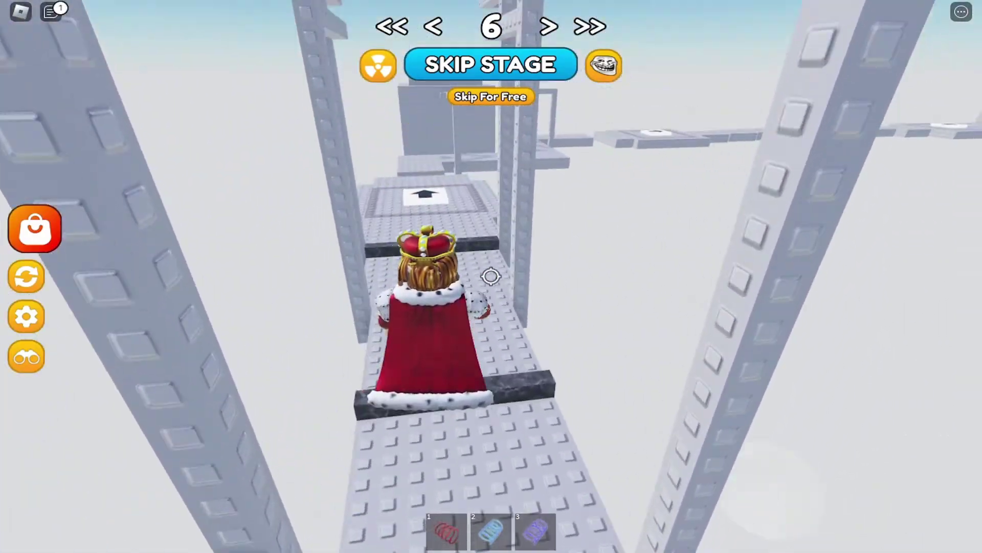
pyautogui.press('w')
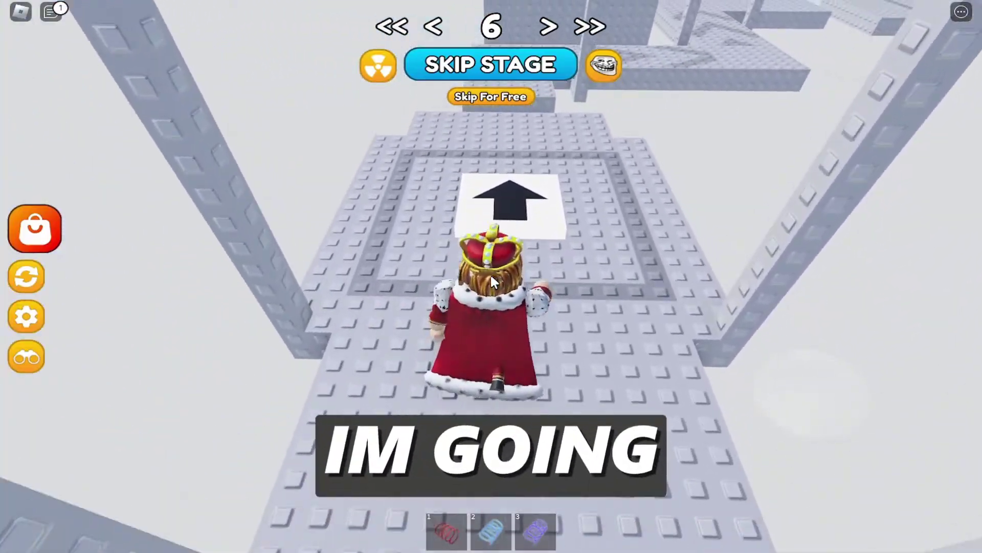
pyautogui.press('w')
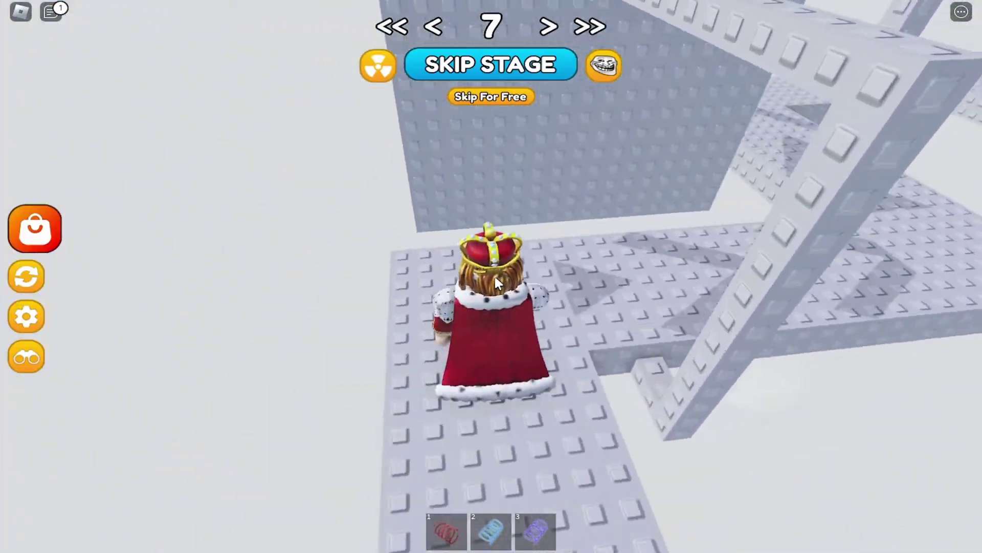
pyautogui.press('w')
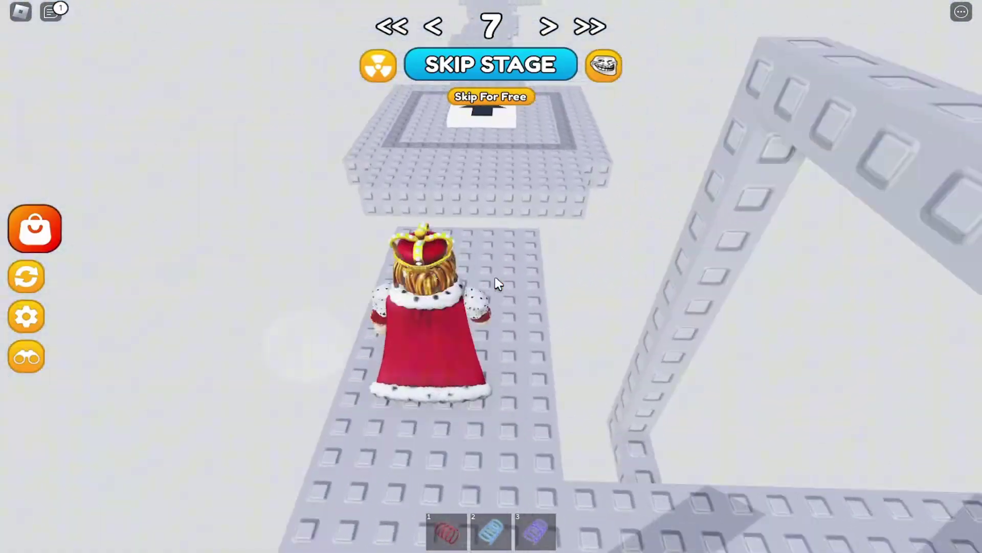
pyautogui.press('w')
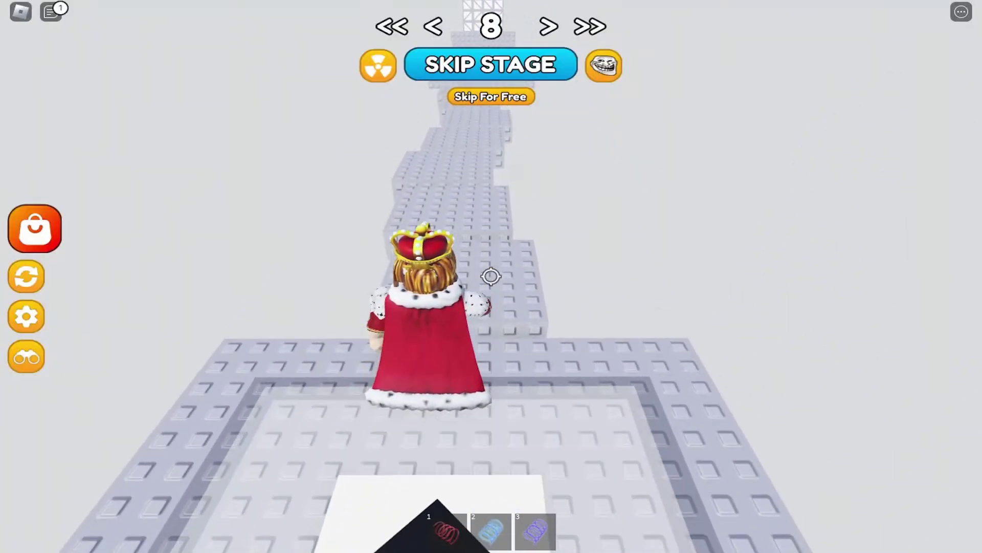
pyautogui.press('w')
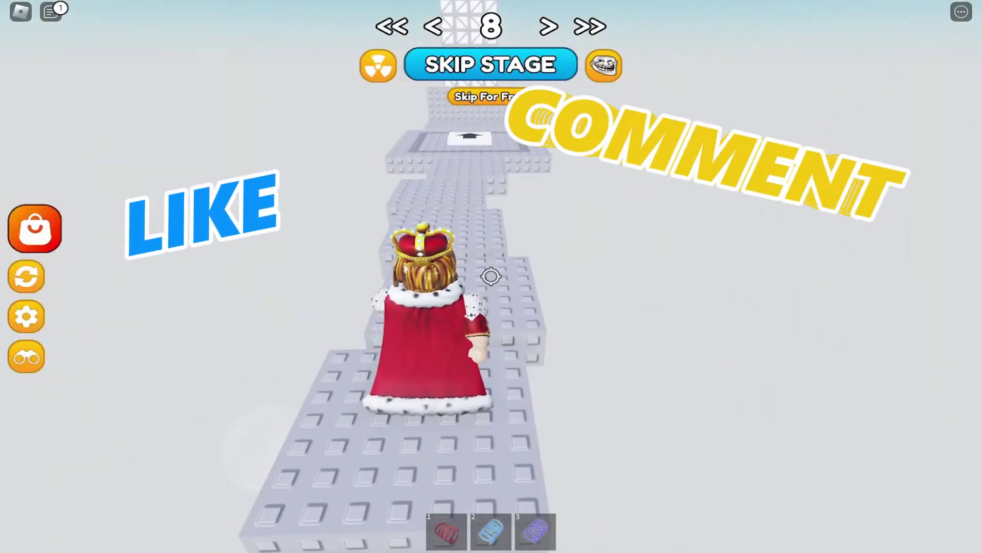
pyautogui.press('w')
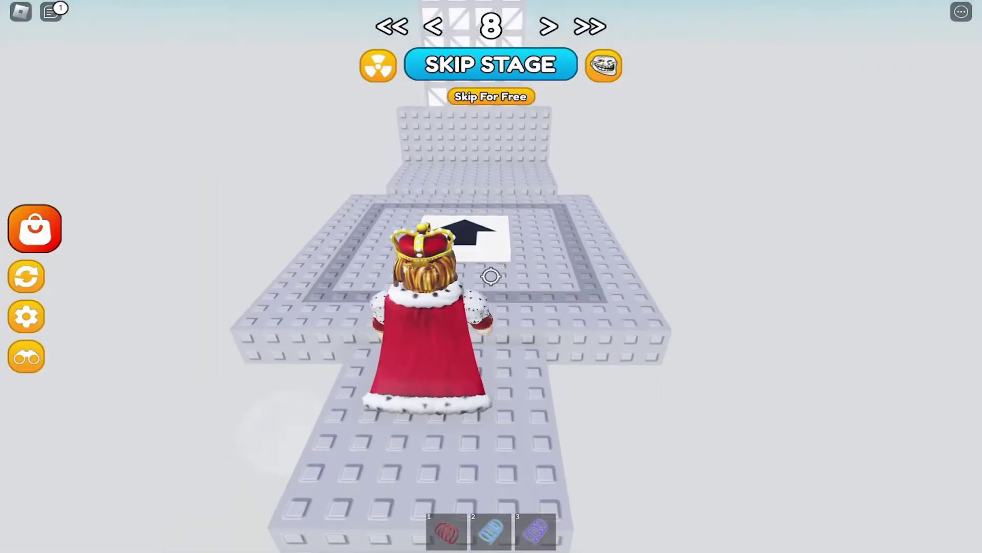
pyautogui.press('w')
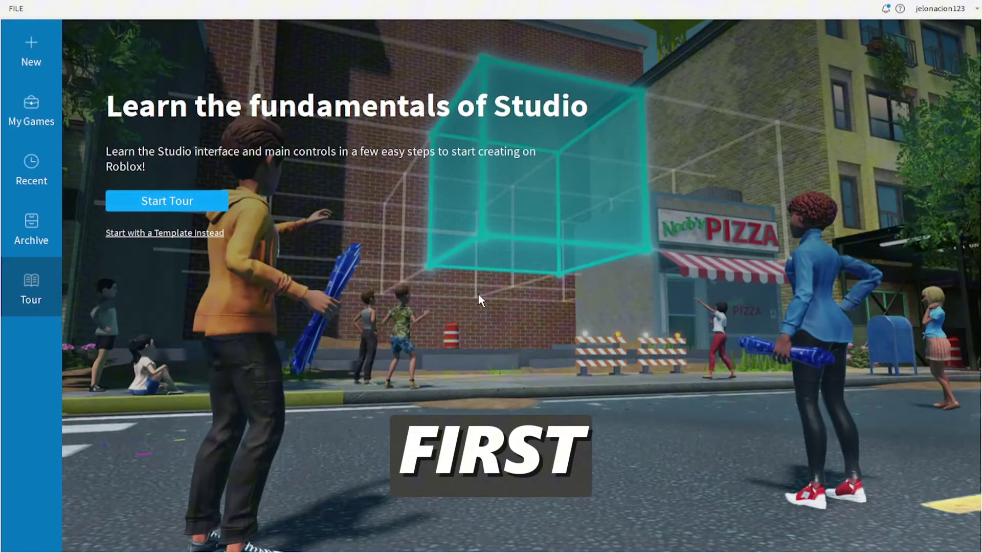
# Create a new Baseplate place and search the Toolbox models for 'map'.
pyautogui.click(31, 54)
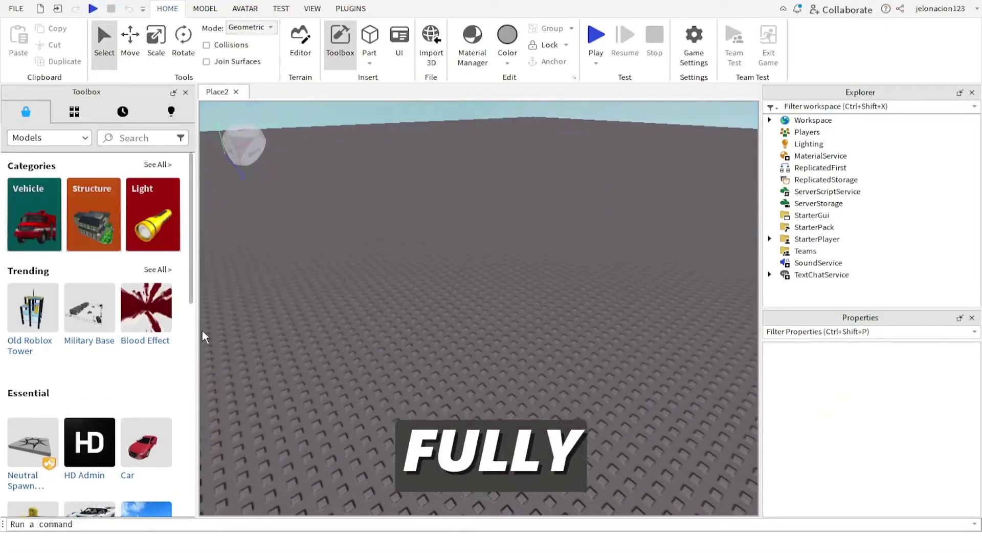
pyautogui.scroll(-3, 77, 323)
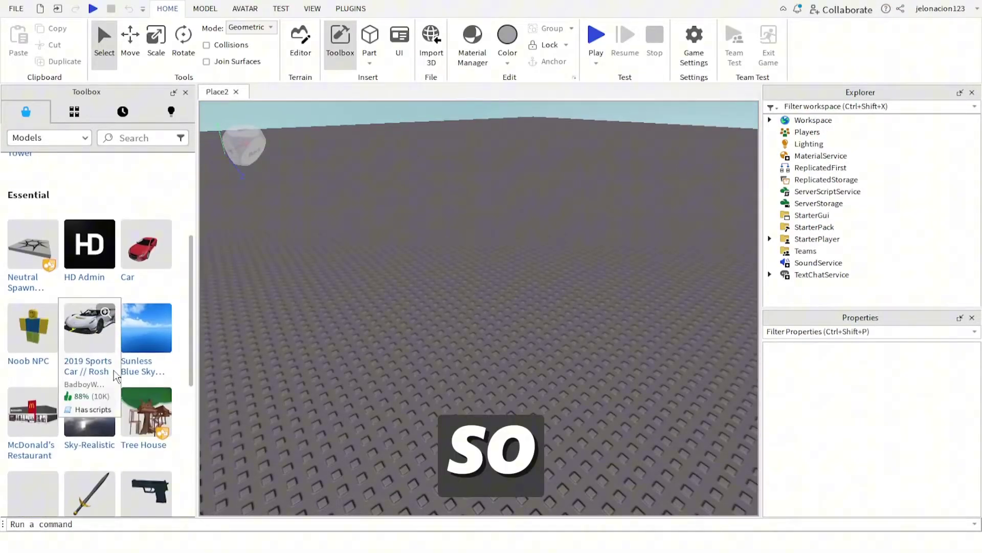
pyautogui.scroll(3, 90, 321)
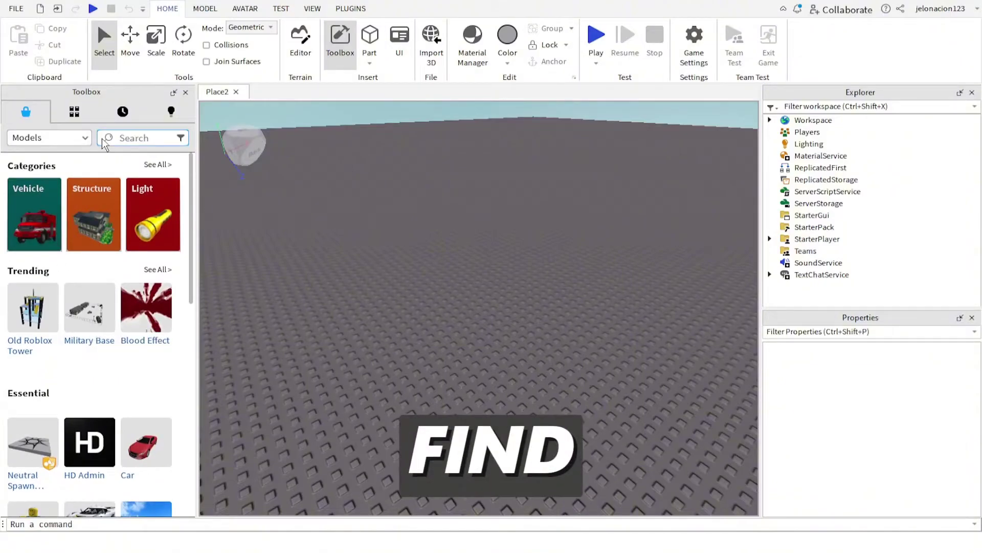
pyautogui.click(134, 137)
pyautogui.write('map')
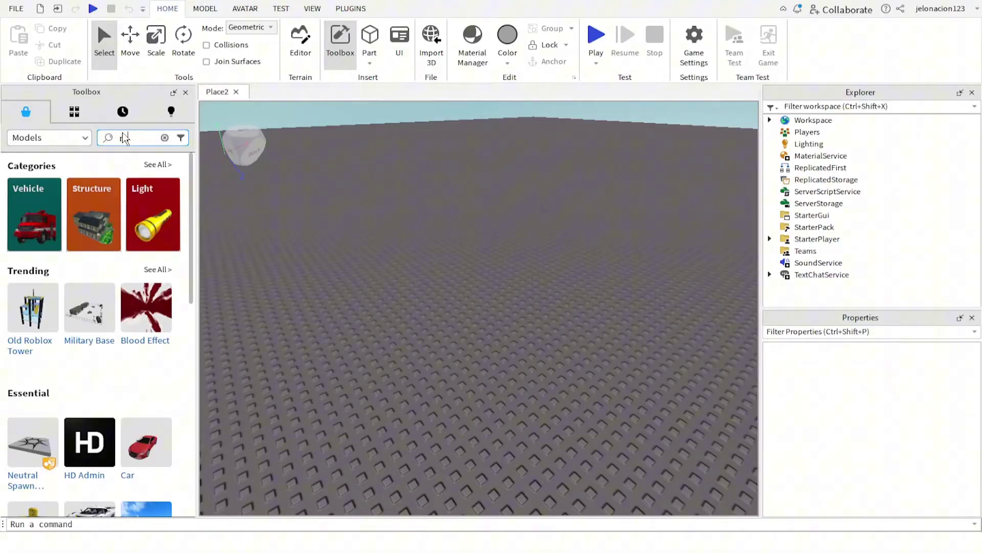
pyautogui.write('ap')
pyautogui.press('Return')
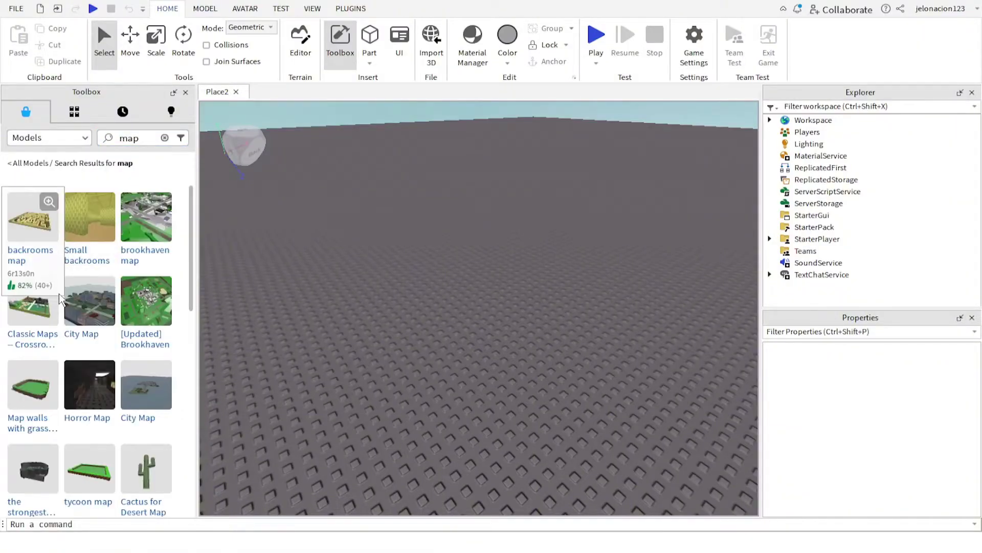
pyautogui.scroll(-3, 62, 296)
pyautogui.scroll(-3, 133, 370)
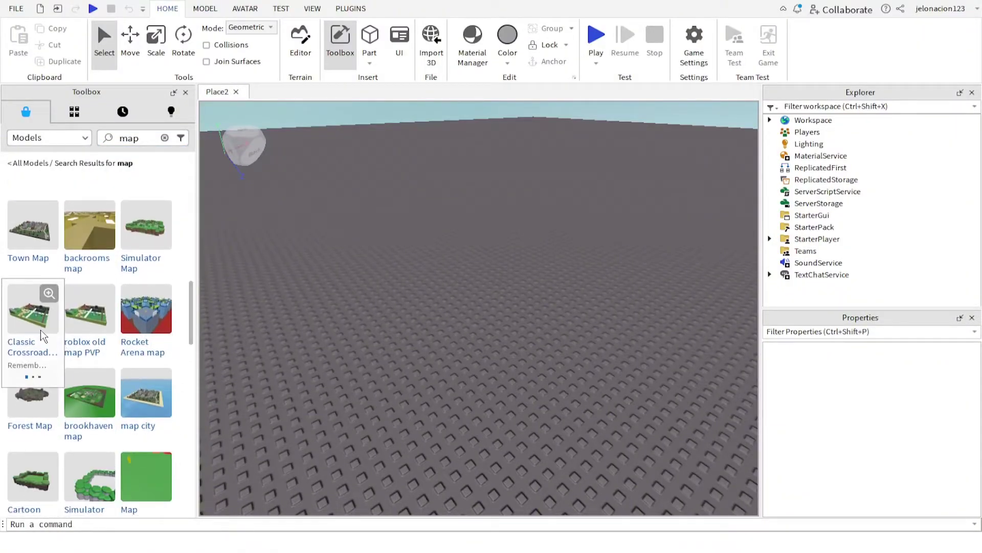
# Insert the Classic Crossroad map from the Toolbox and delete the Baseplate part.
pyautogui.click(20, 318)
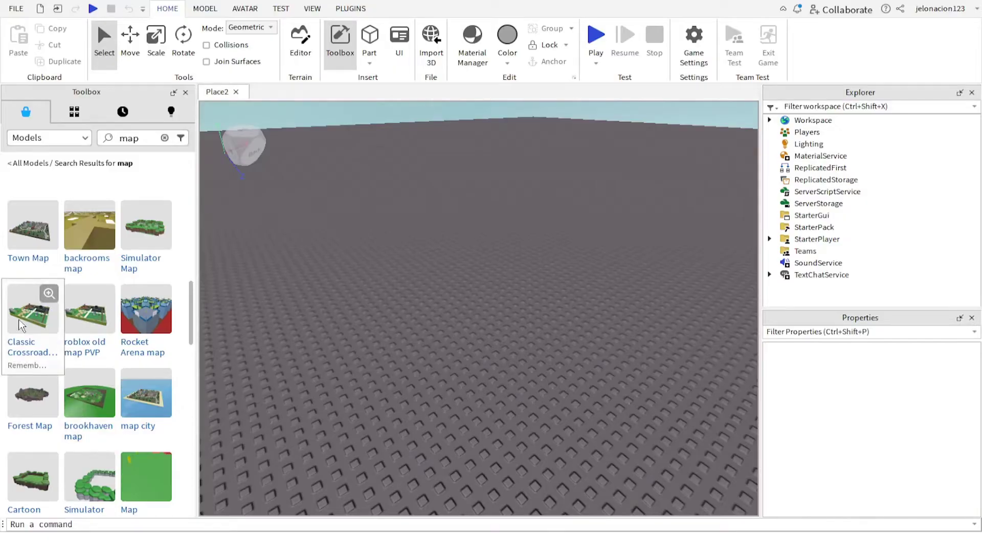
pyautogui.scroll(3, 98, 360)
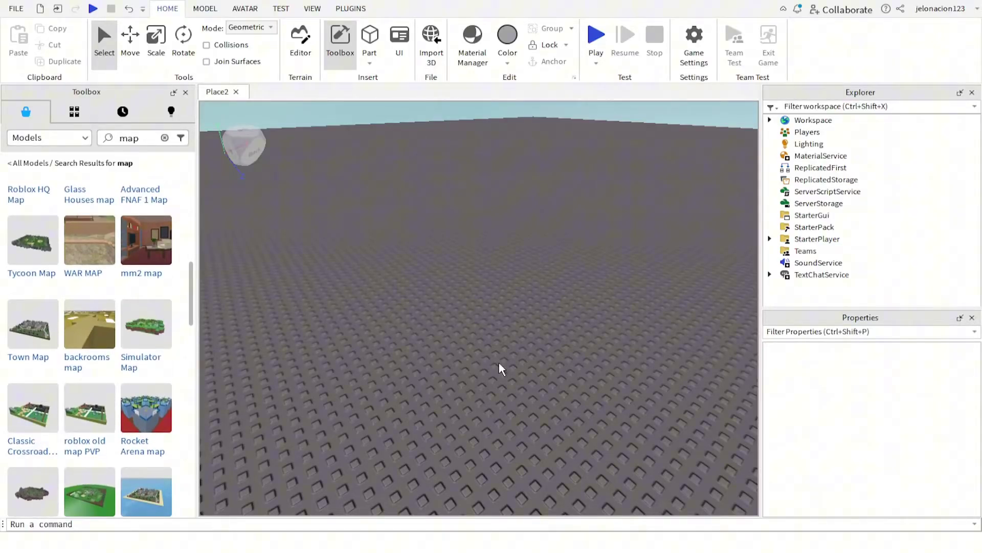
pyautogui.scroll(3, 498, 360)
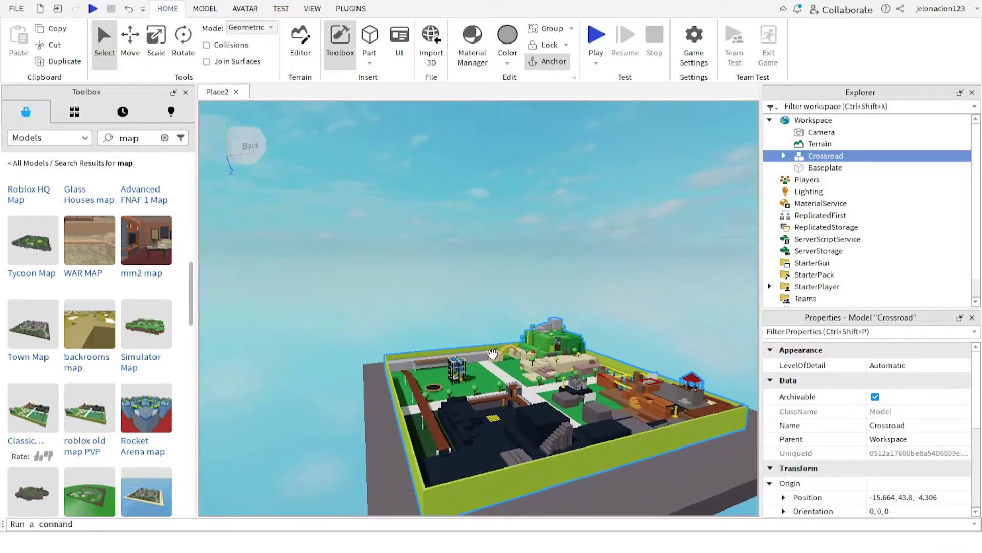
pyautogui.scroll(3, 523, 336)
pyautogui.scroll(3, 525, 337)
pyautogui.scroll(3, 525, 337)
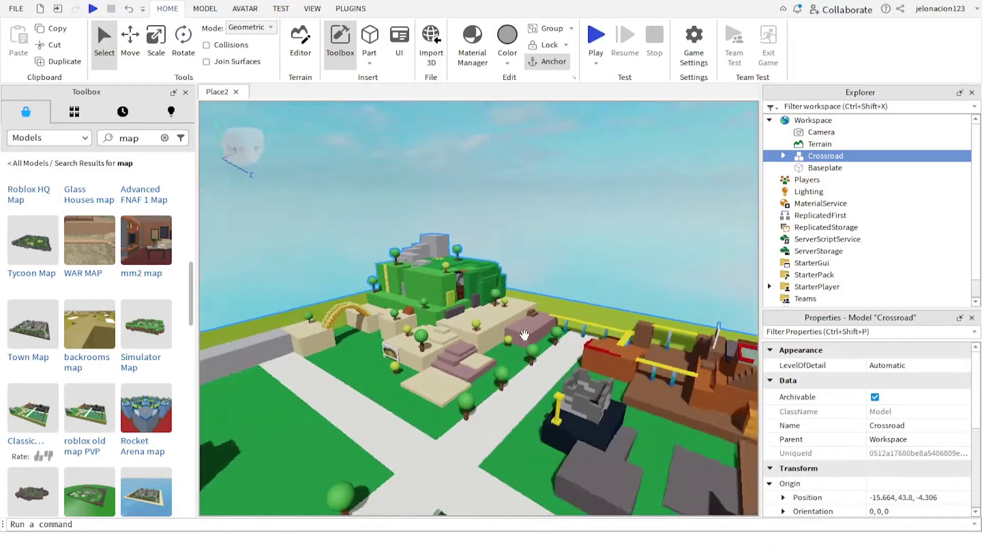
pyautogui.scroll(3, 525, 336)
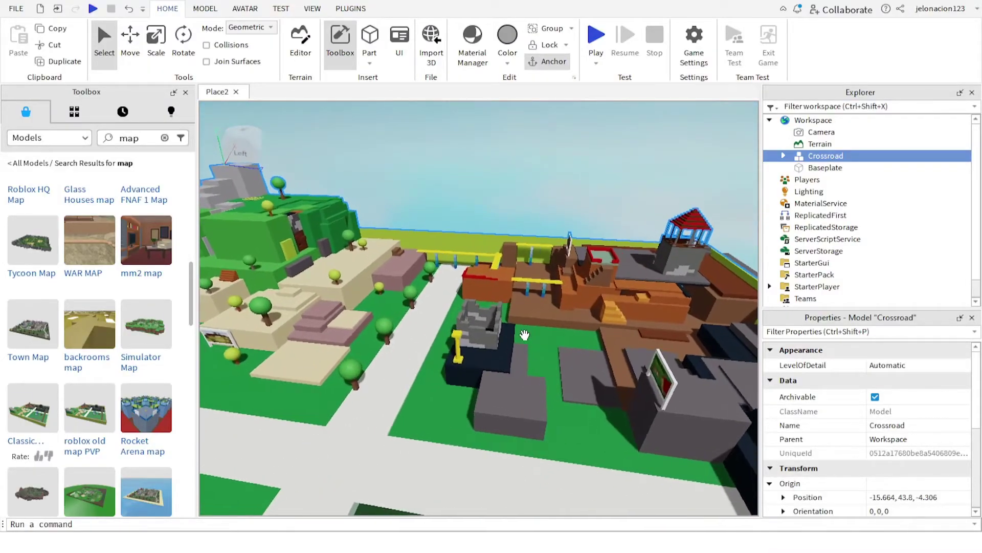
pyautogui.scroll(2, 525, 335)
pyautogui.moveTo(525, 335)
pyautogui.mouseDown(button='right')
pyautogui.moveTo(486, 352)
pyautogui.moveTo(491, 346)
pyautogui.mouseUp(button='right')
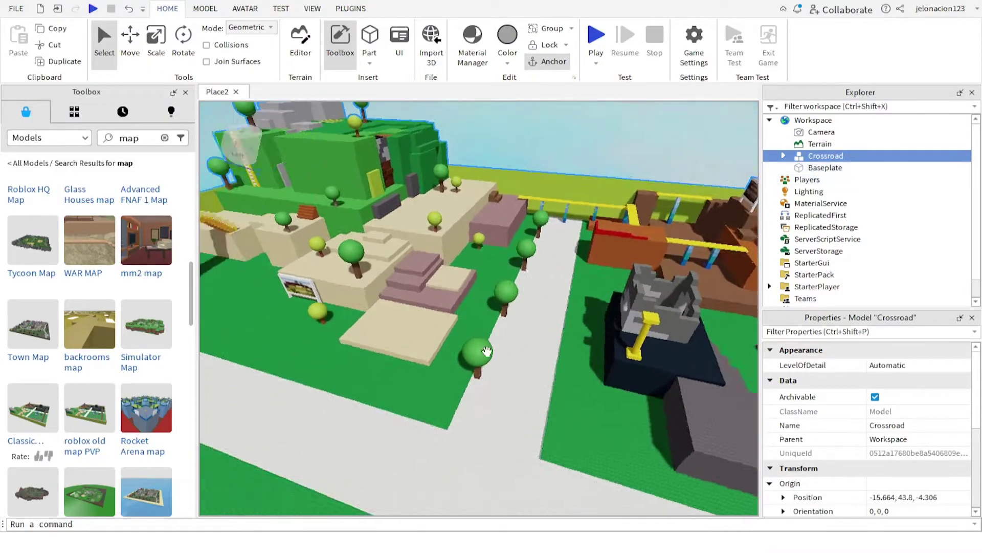
pyautogui.scroll(5, 491, 345)
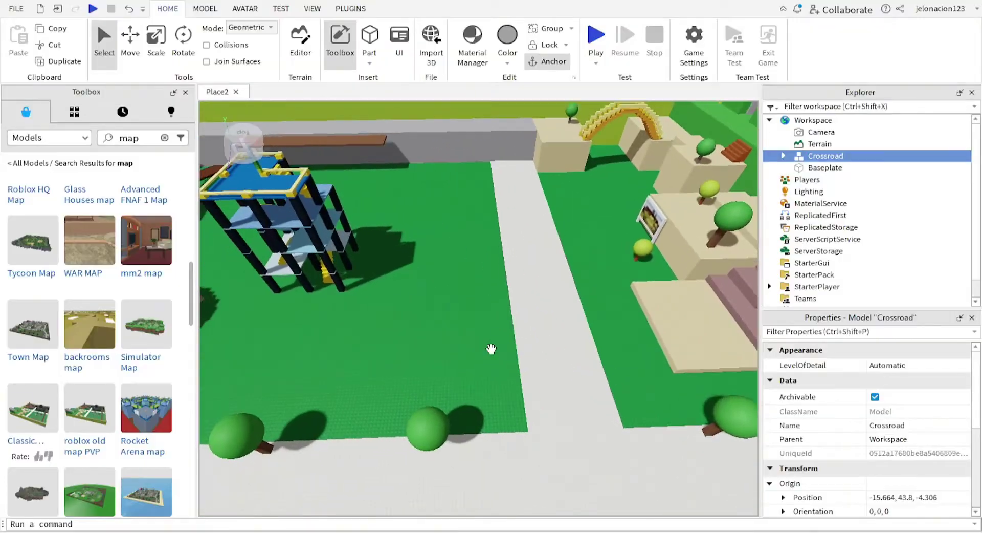
pyautogui.scroll(3, 491, 345)
pyautogui.click(819, 170)
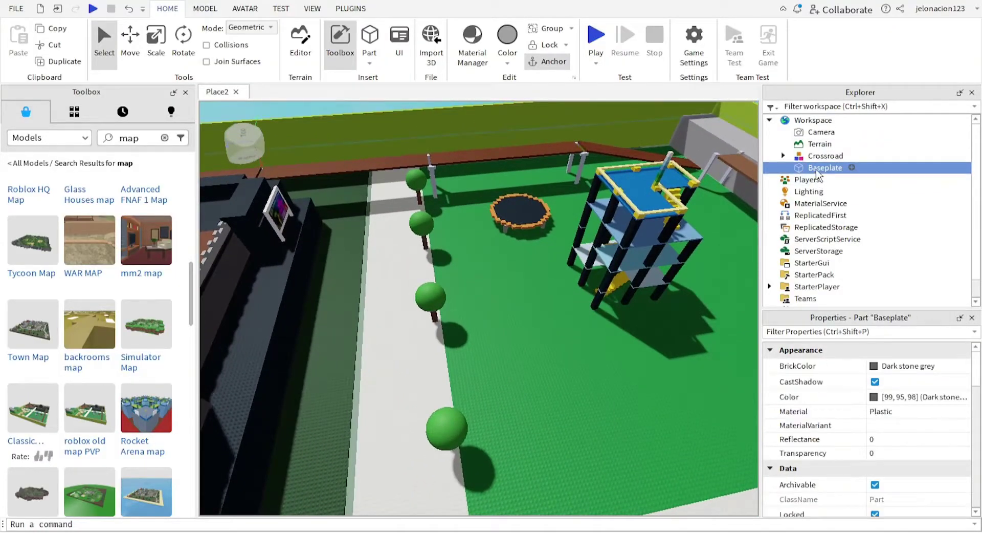
pyautogui.press('Delete')
pyautogui.moveTo(538, 231); pyautogui.dragTo(592, 139, button='right')
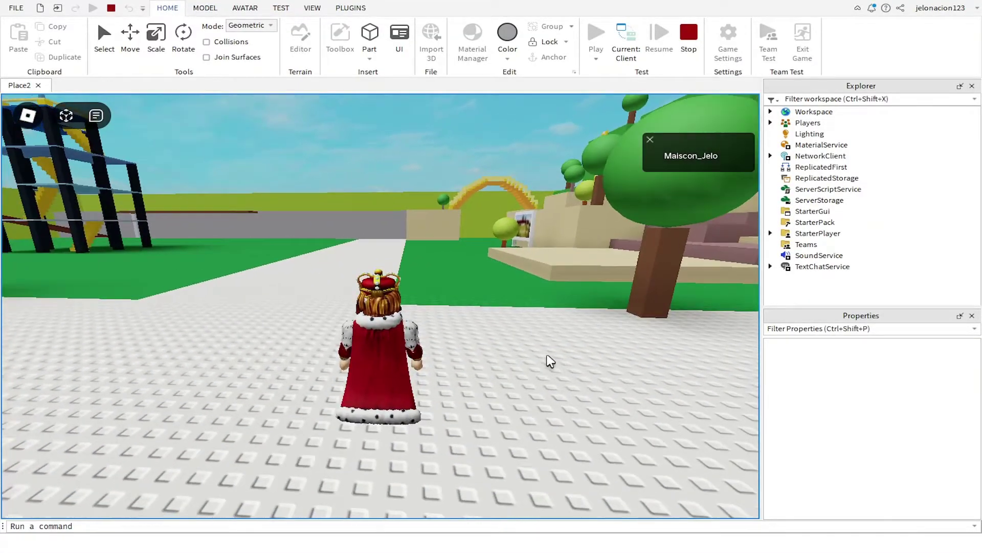
pyautogui.moveTo(500, 392); pyautogui.dragTo(553, 361, button='right')
pyautogui.press('w')
pyautogui.press('Escape')
pyautogui.press('r')
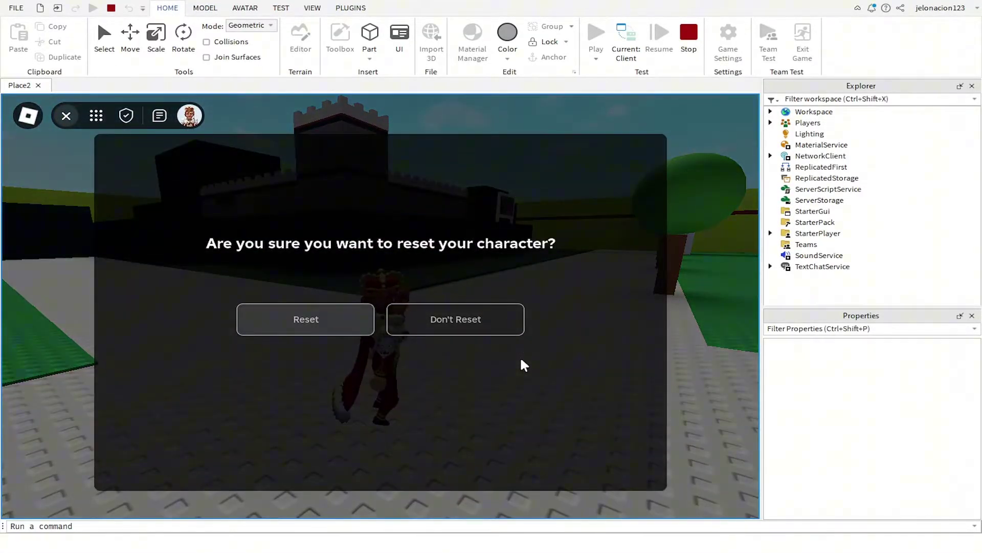
pyautogui.press('Return')
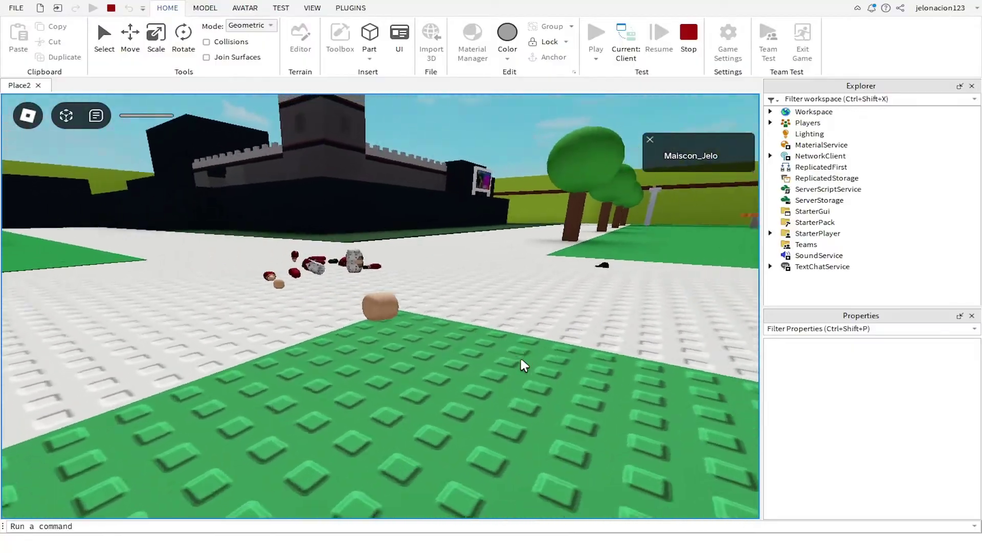
pyautogui.moveTo(520, 363); pyautogui.dragTo(521, 365, button='right')
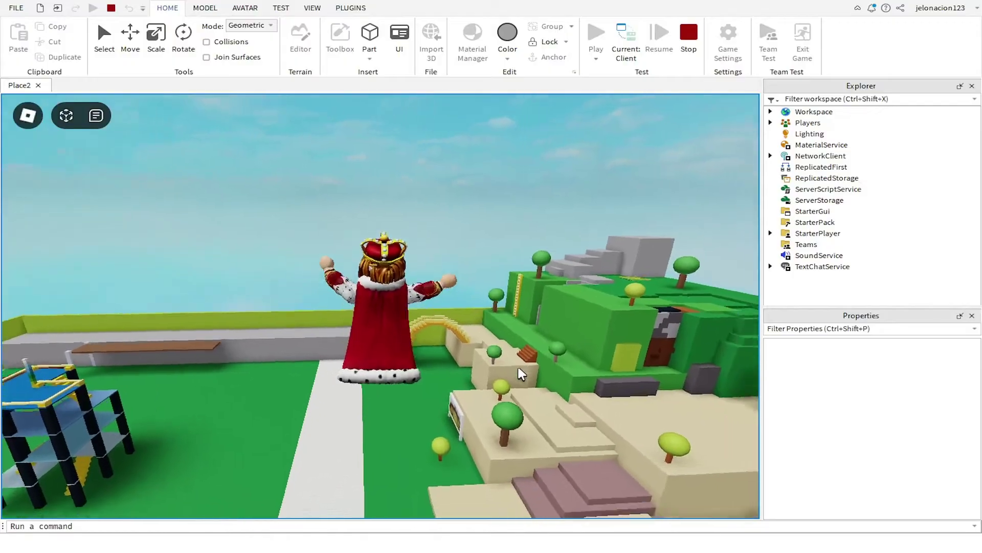
pyautogui.moveTo(521, 374); pyautogui.dragTo(521, 374, button='right')
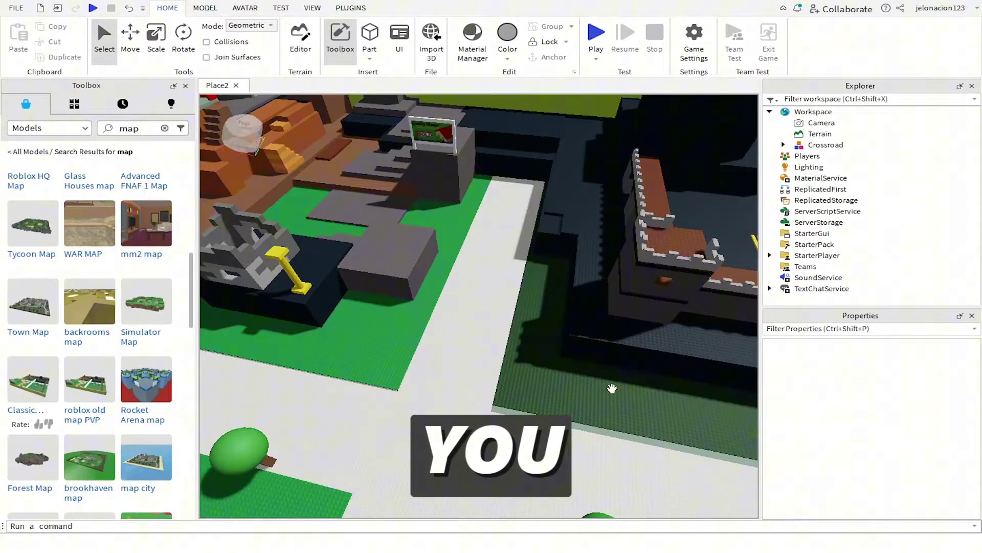
# Focus on the SpawnLocation and delete its sun decal.
pyautogui.moveTo(612, 388); pyautogui.dragTo(583, 345, button='right')
pyautogui.click(205, 8)
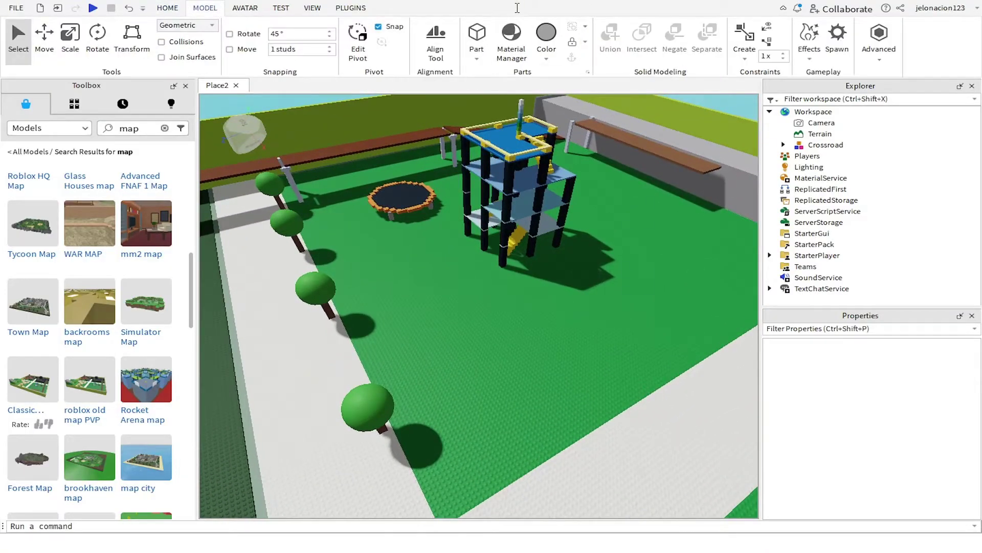
pyautogui.click(825, 144)
pyautogui.press('f')
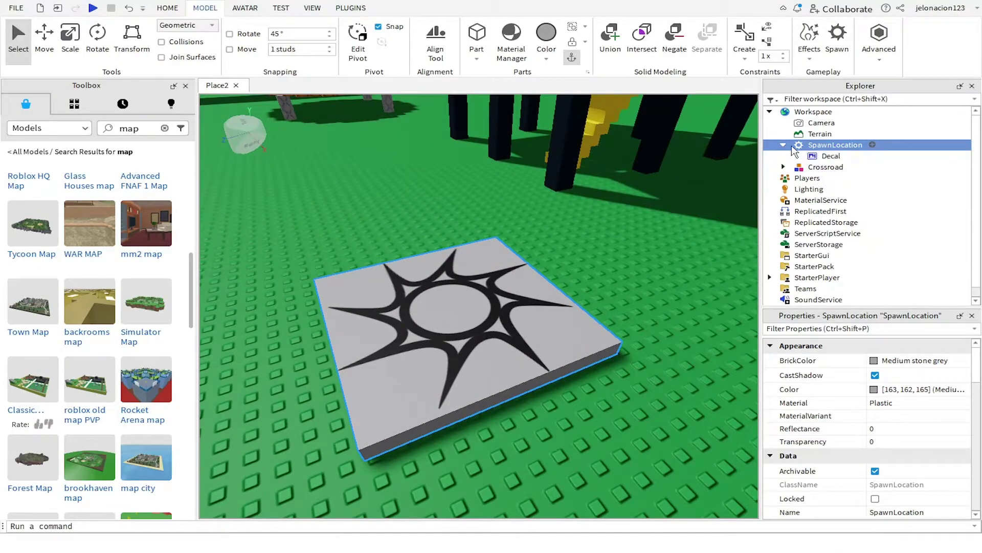
pyautogui.click(831, 156)
pyautogui.press('Delete')
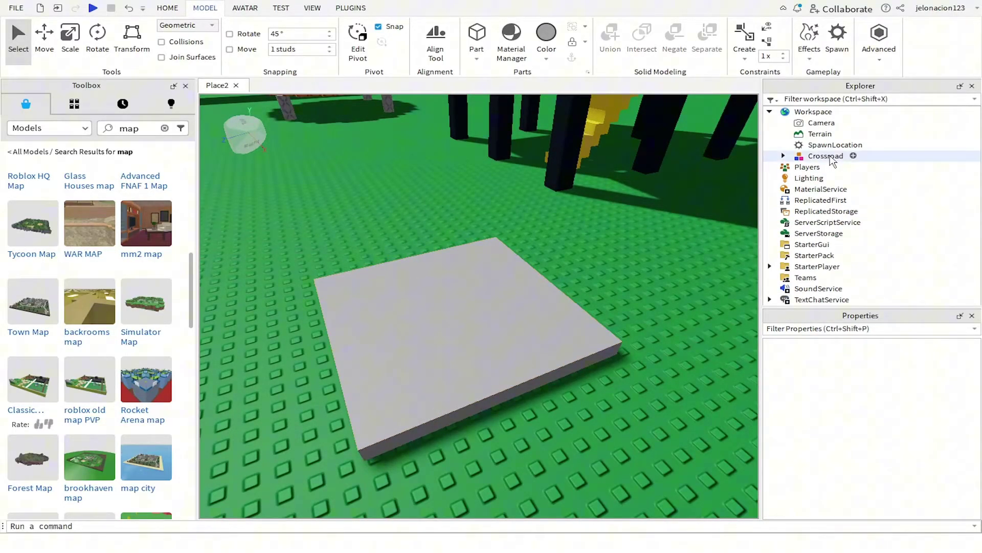
pyautogui.click(826, 146)
pyautogui.scroll(3, 471, 271)
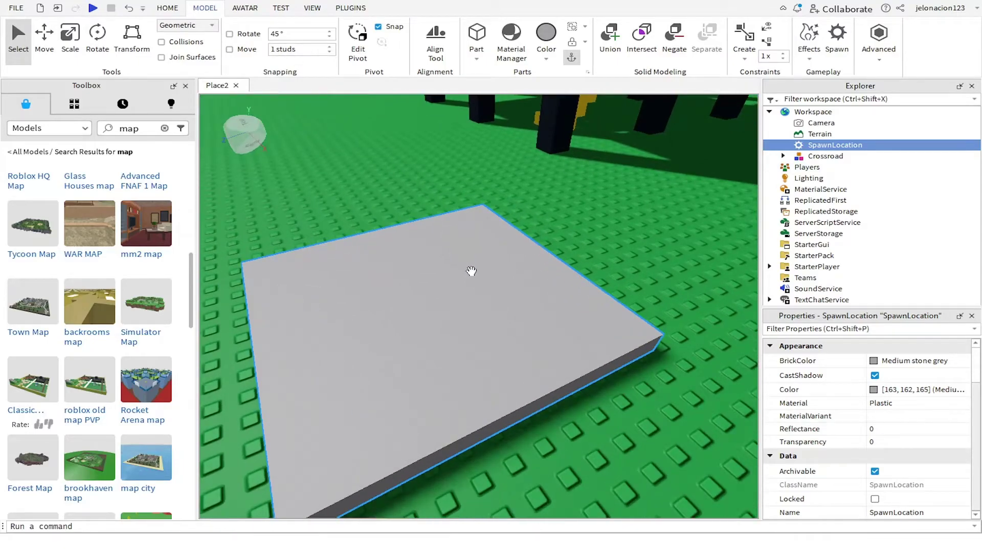
# Set the spawn pad's Transparency to 1 so it becomes invisible.
pyautogui.click(168, 7)
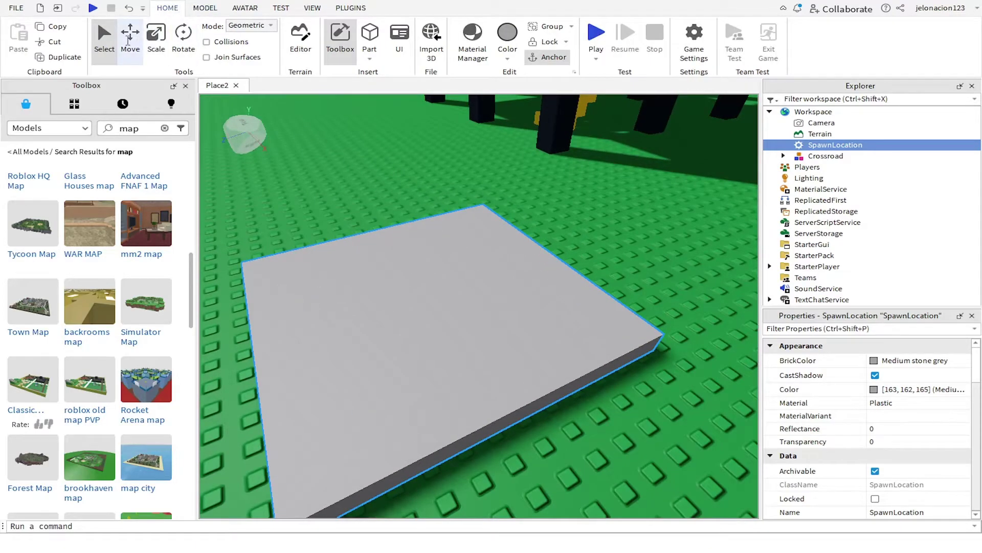
pyautogui.click(421, 276)
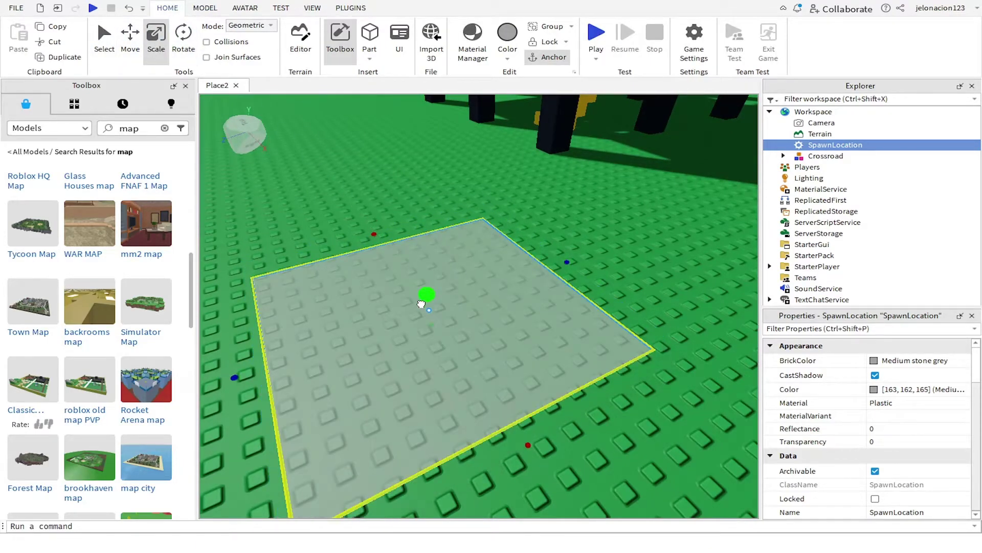
pyautogui.scroll(-5, 430, 323)
pyautogui.moveTo(330, 369)
pyautogui.mouseDown(button='right')
pyautogui.moveTo(315, 370)
pyautogui.moveTo(726, 409)
pyautogui.mouseUp(button='right')
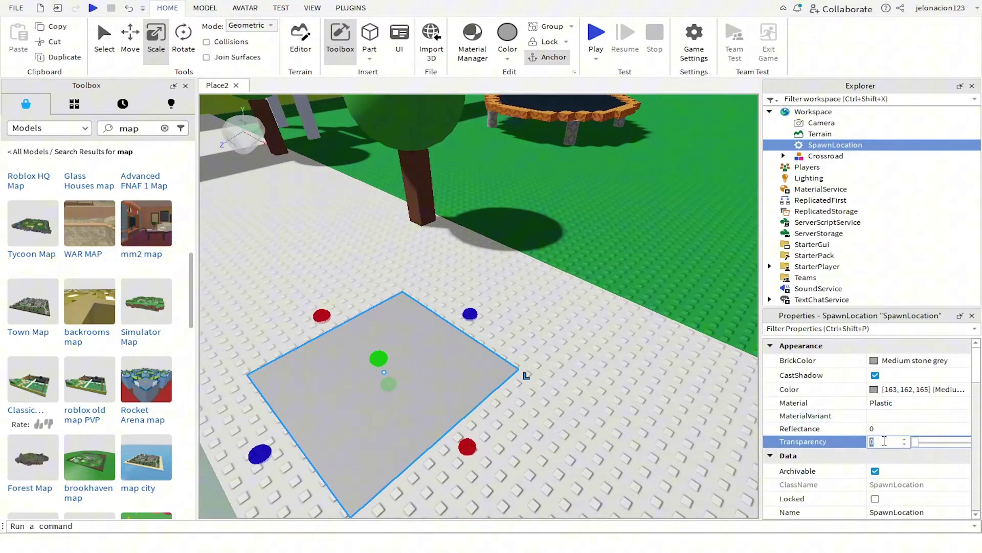
pyautogui.write('1')
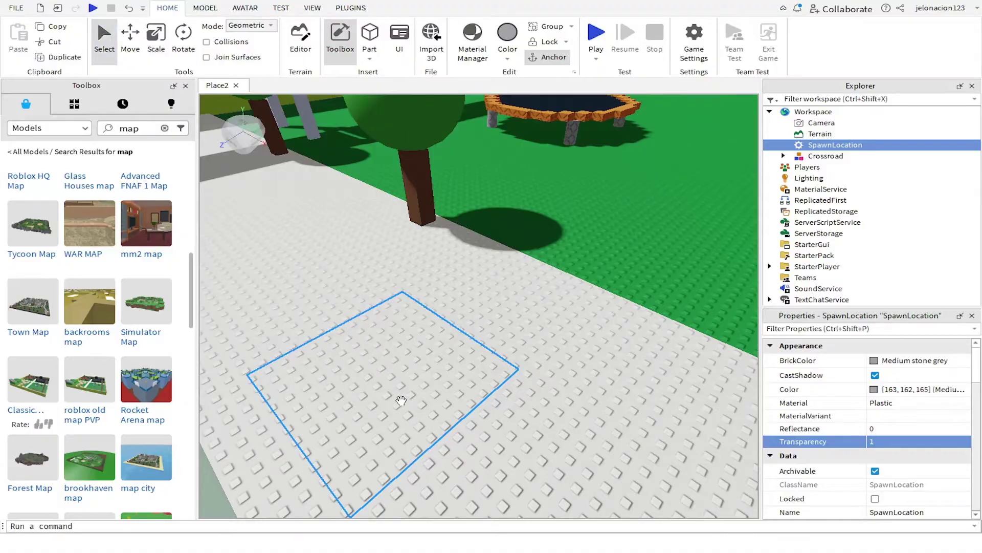
pyautogui.scroll(-5, 401, 400)
pyautogui.moveTo(401, 400); pyautogui.dragTo(394, 393, button='right')
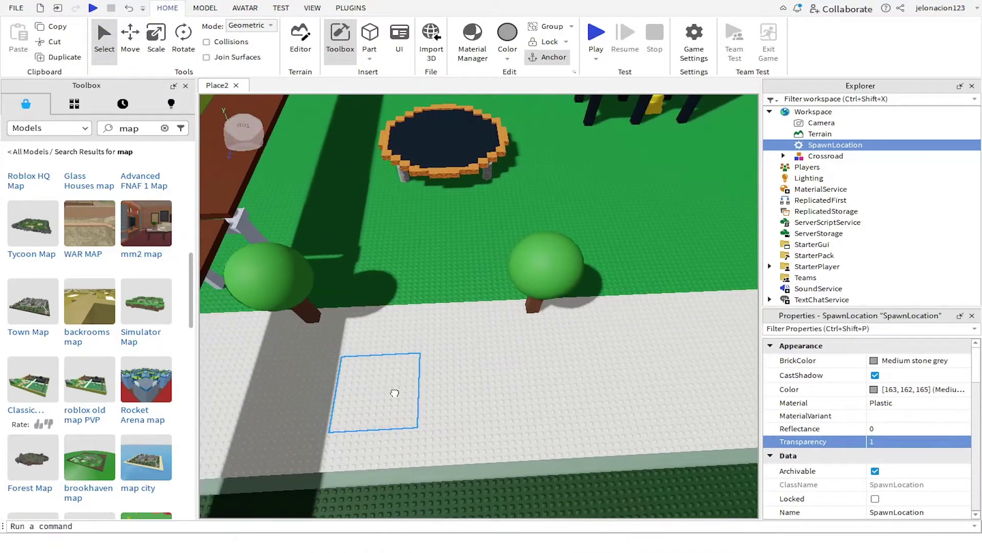
pyautogui.moveTo(399, 398); pyautogui.dragTo(385, 350, button='middle')
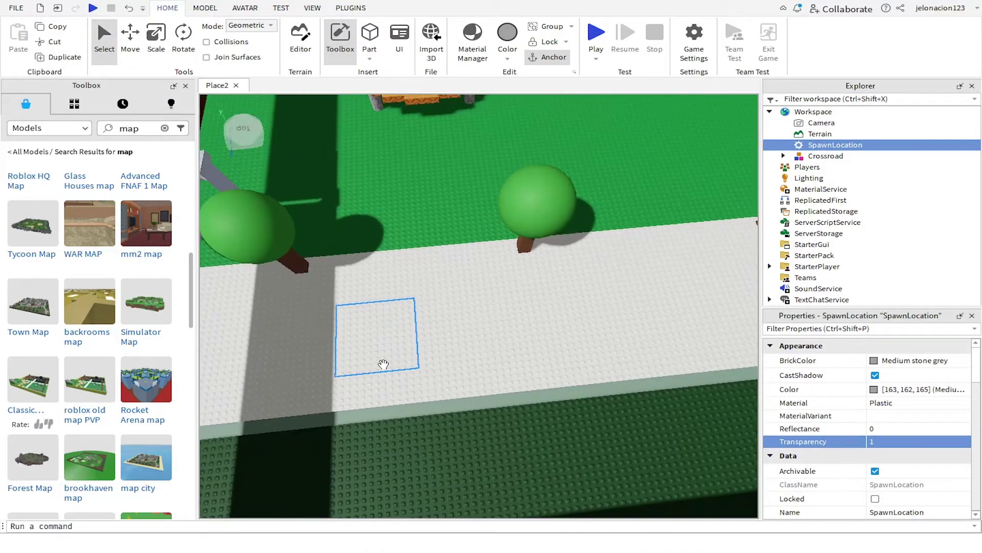
# Duplicate the invisible spawn pad with Ctrl+D and place the copies on other roads.
pyautogui.hotkey('ctrl', 'd')
pyautogui.scroll(-5, 386, 348)
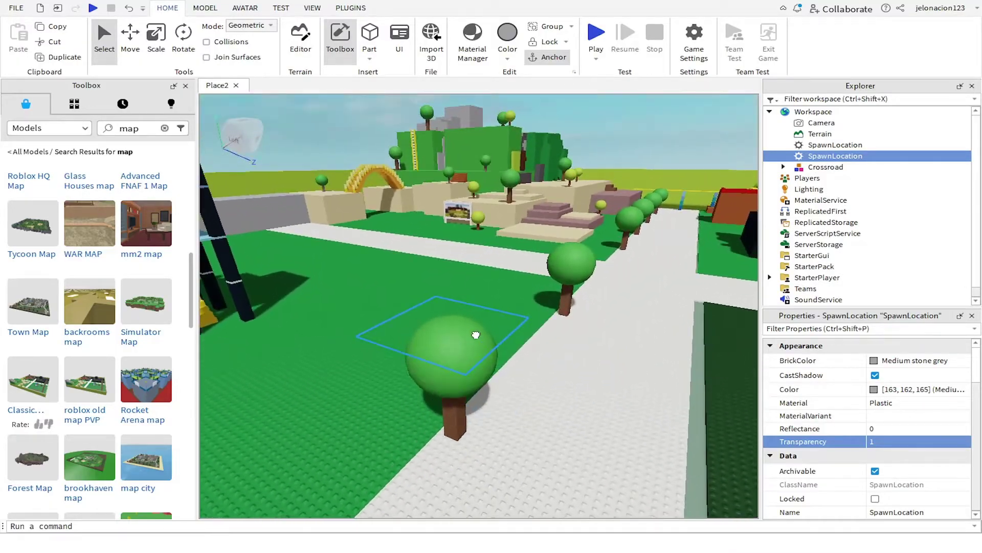
pyautogui.moveTo(386, 348); pyautogui.dragTo(486, 340, button='right')
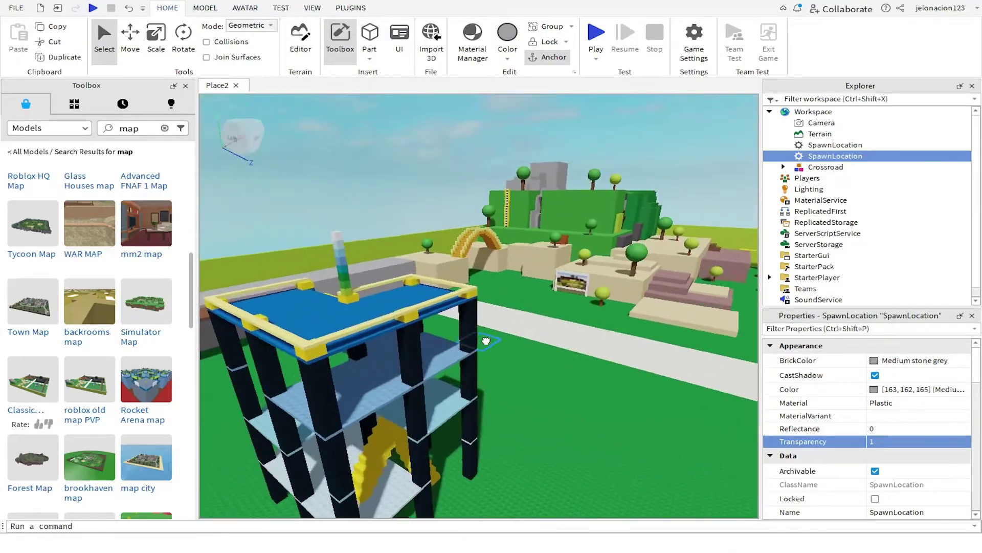
pyautogui.scroll(5, 486, 341)
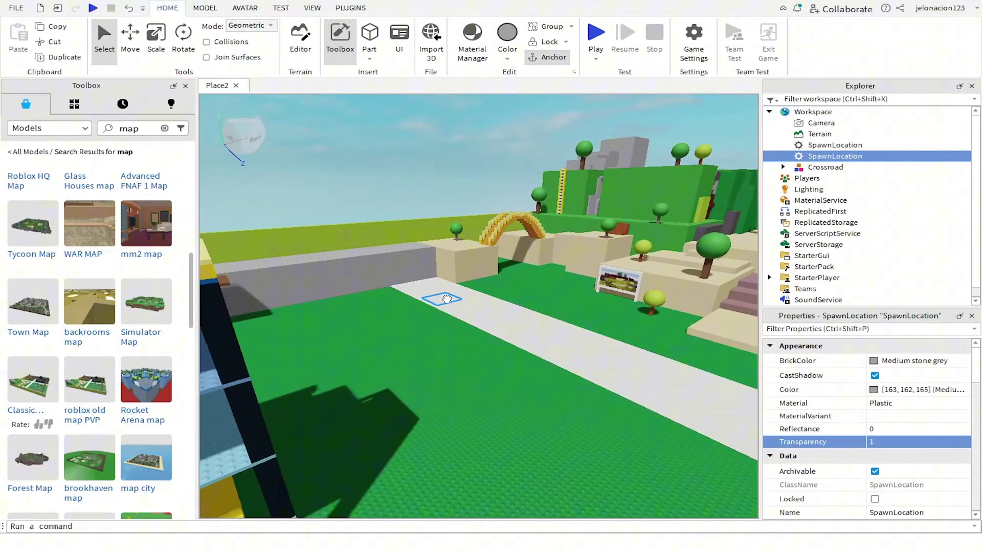
pyautogui.hotkey('ctrl', 'd')
pyautogui.moveTo(447, 293); pyautogui.dragTo(476, 343, button='right')
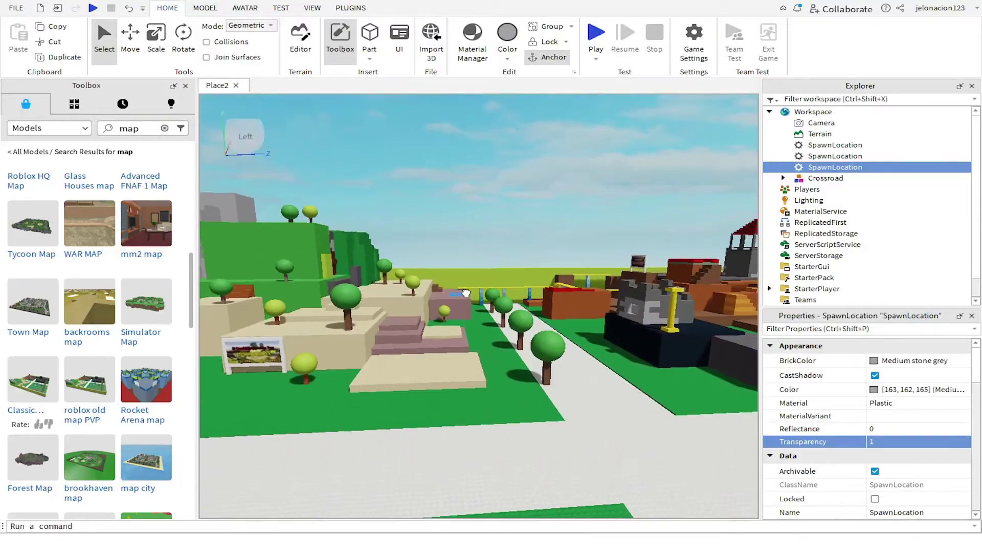
pyautogui.scroll(3, 476, 342)
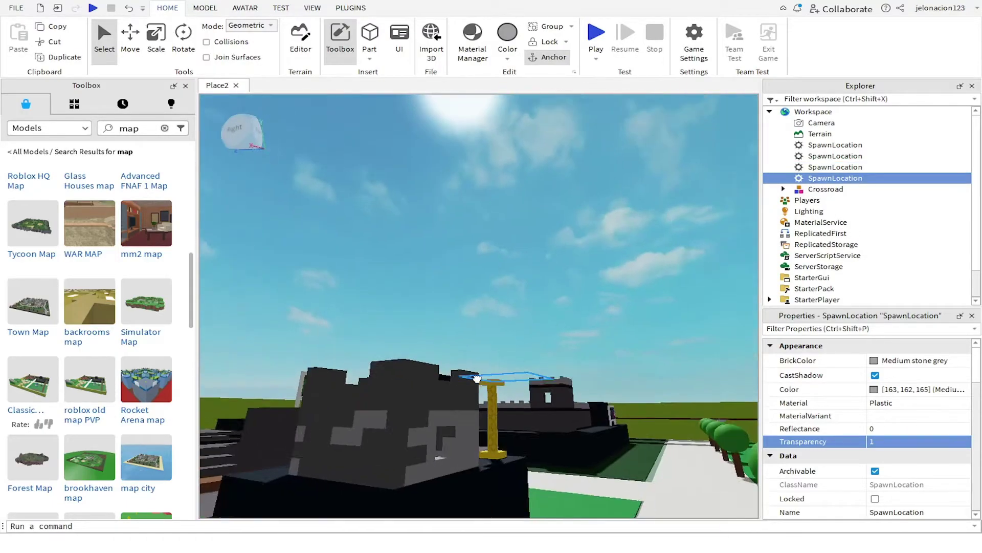
pyautogui.moveTo(470, 380); pyautogui.dragTo(468, 458, button='right')
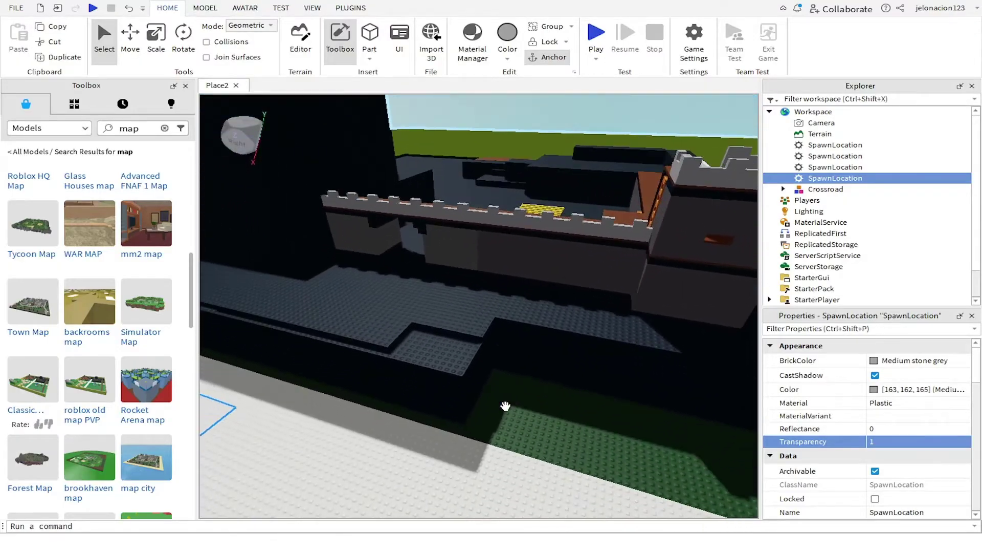
pyautogui.click(467, 458)
pyautogui.press('f')
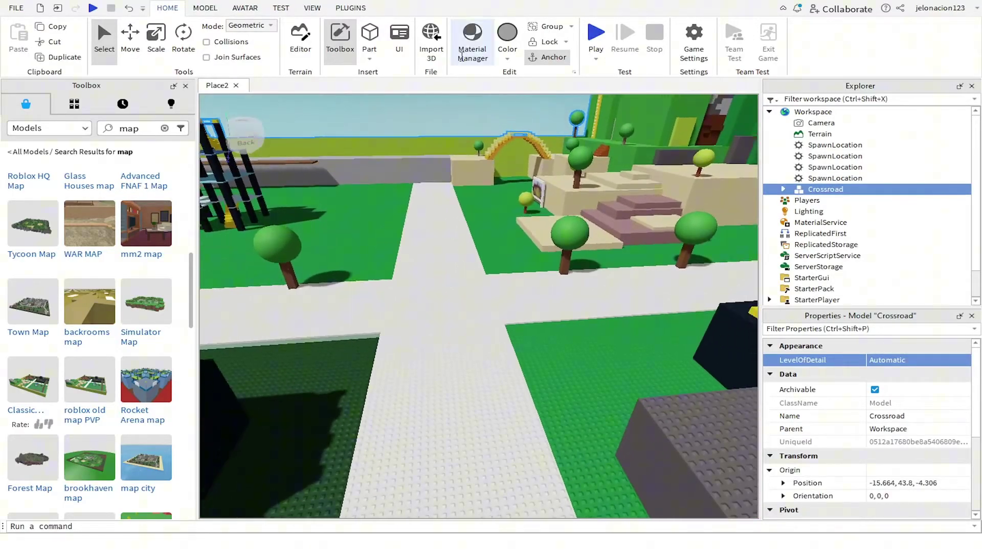
# Playtest the map, reset the character from the Escape menu, and walk after respawning.
pyautogui.click(596, 39)
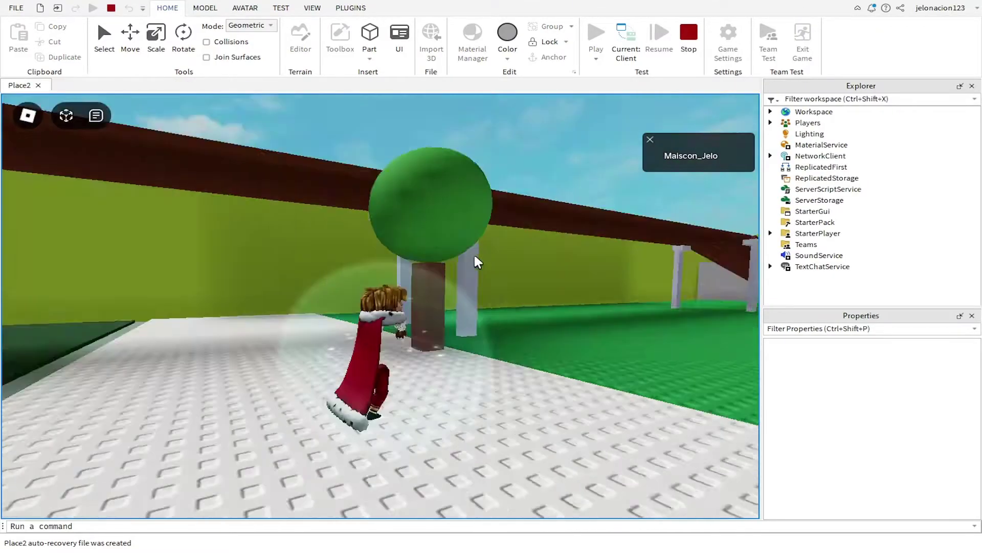
pyautogui.moveTo(473, 253); pyautogui.dragTo(474, 253, button='right')
pyautogui.press('Escape')
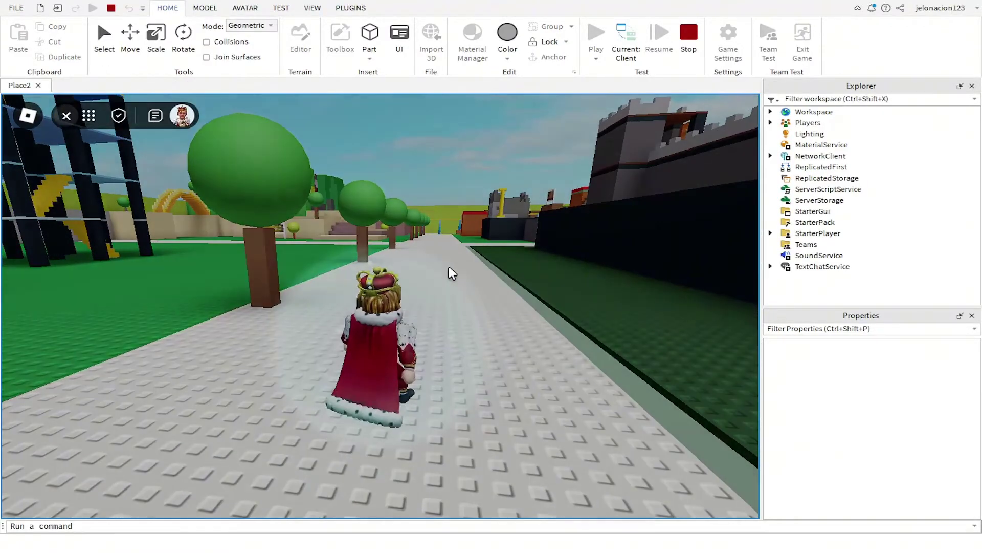
pyautogui.press('r')
pyautogui.press('Return')
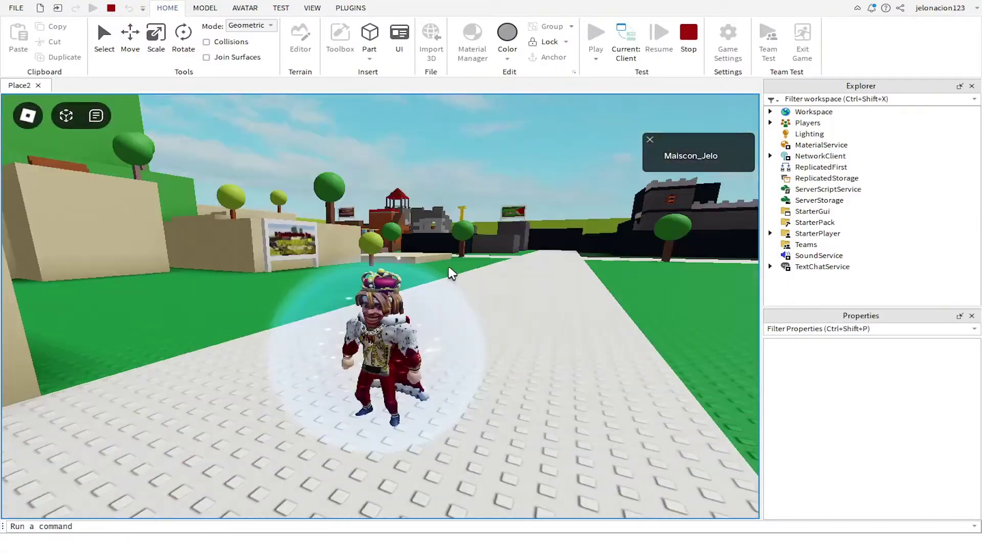
pyautogui.press('w')
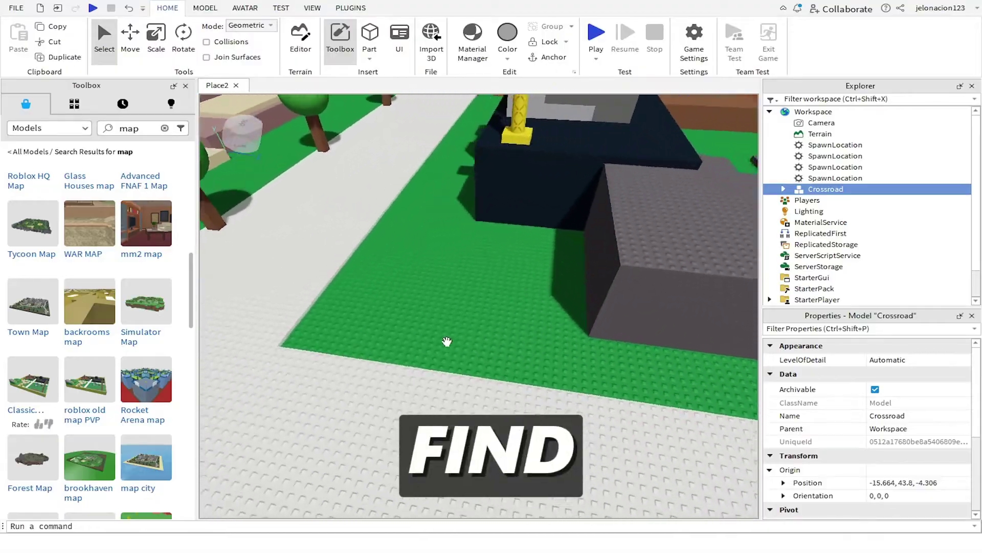
# Replace the map search with a Toolbox model search for 'fps gun'.
pyautogui.moveTo(447, 342); pyautogui.dragTo(328, 312, button='middle')
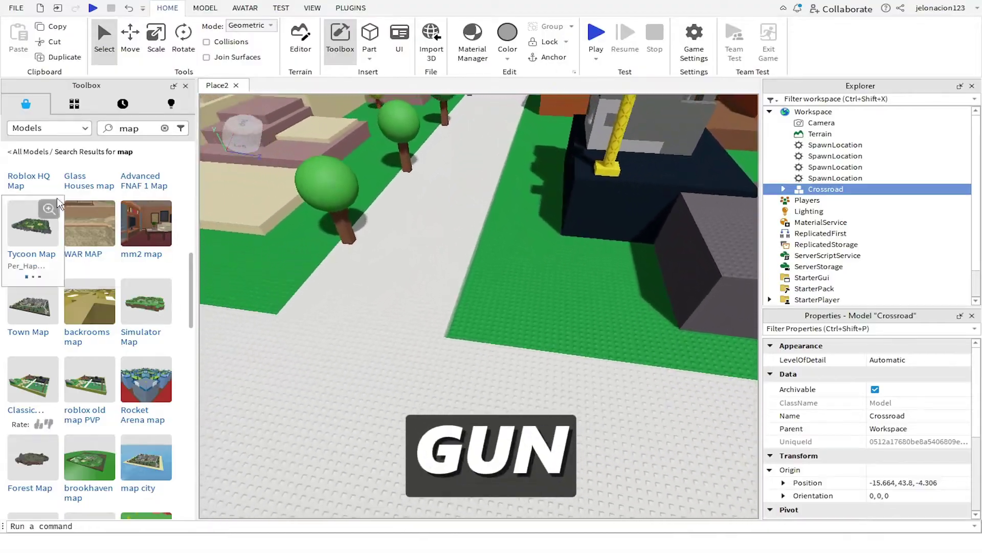
pyautogui.click(138, 127)
pyautogui.moveTo(328, 312); pyautogui.dragTo(328, 312, button='right')
pyautogui.write('fps gun')
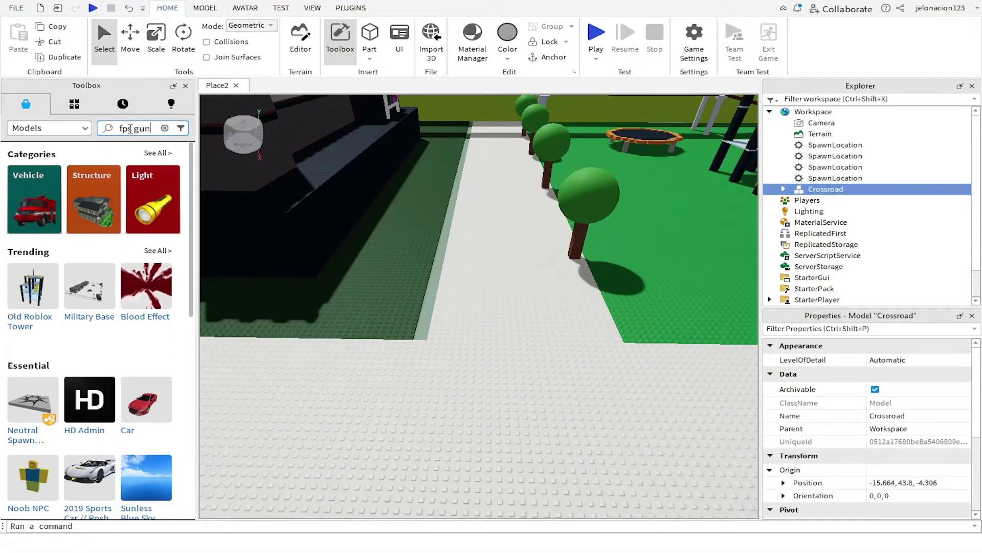
pyautogui.press('Return')
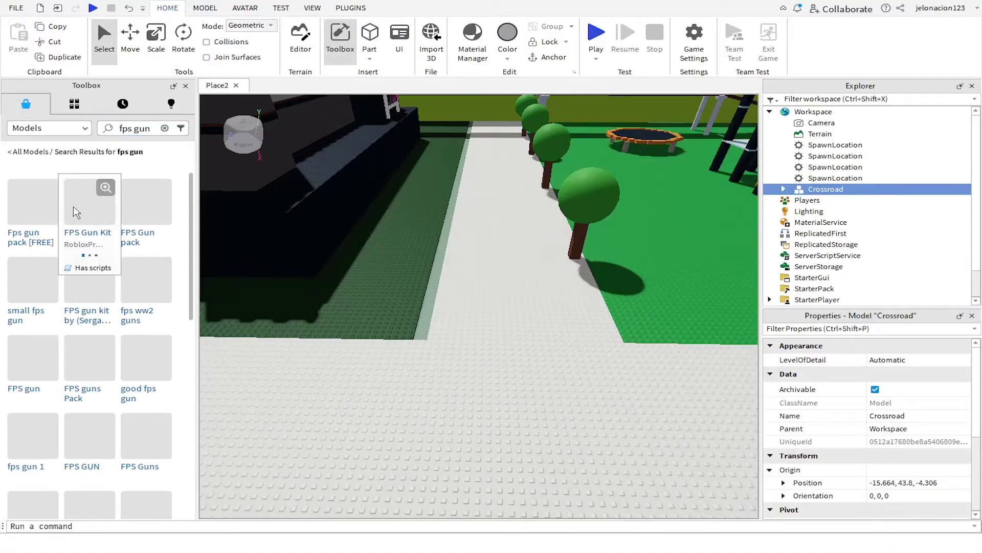
pyautogui.moveTo(367, 319)
pyautogui.mouseDown(button='right')
pyautogui.moveTo(455, 365)
pyautogui.moveTo(410, 359)
pyautogui.mouseUp(button='right')
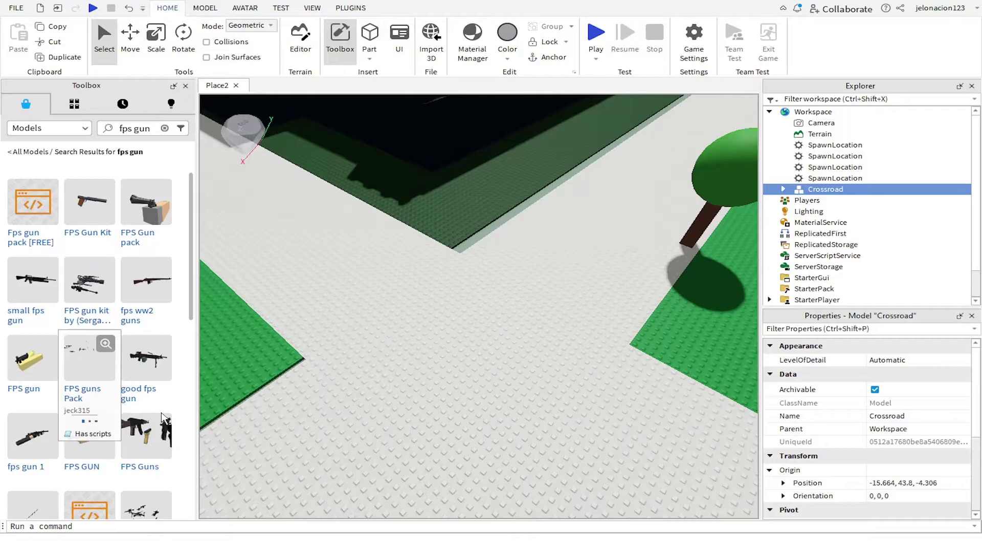
pyautogui.scroll(-2, 163, 419)
pyautogui.scroll(-2, 121, 352)
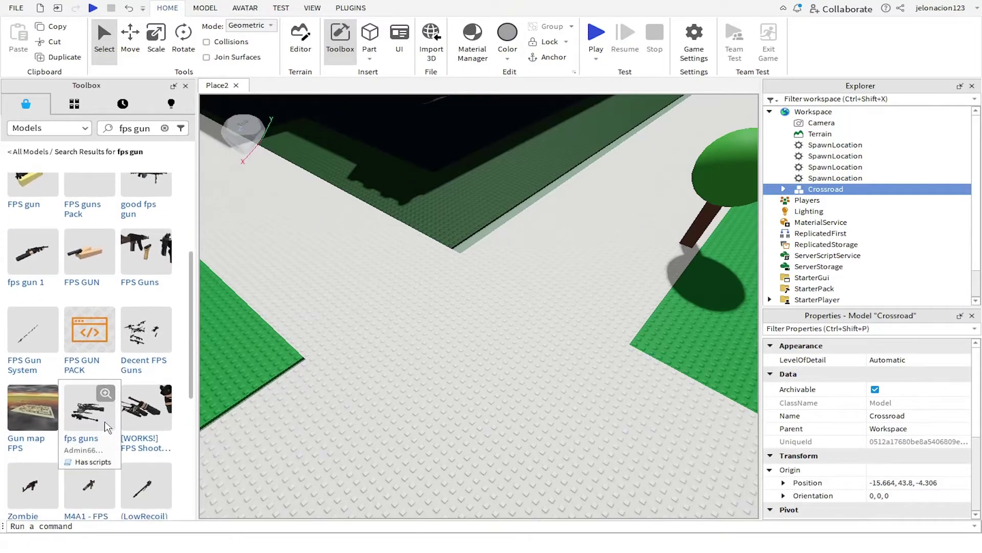
pyautogui.scroll(-1, 96, 413)
pyautogui.scroll(1, 101, 398)
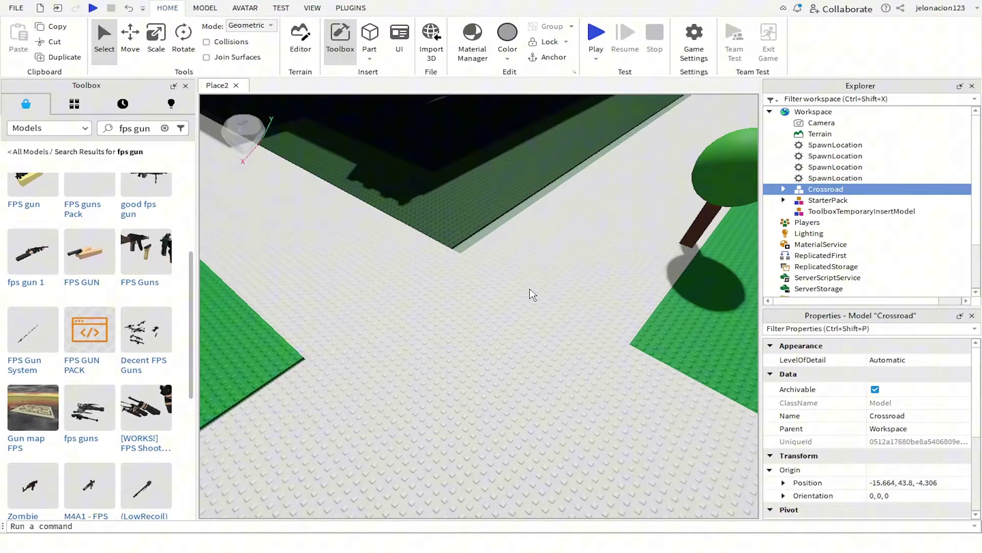
# Insert the 'fps guns' model and move its eight guns into the StarterPack service.
pyautogui.click(89, 419)
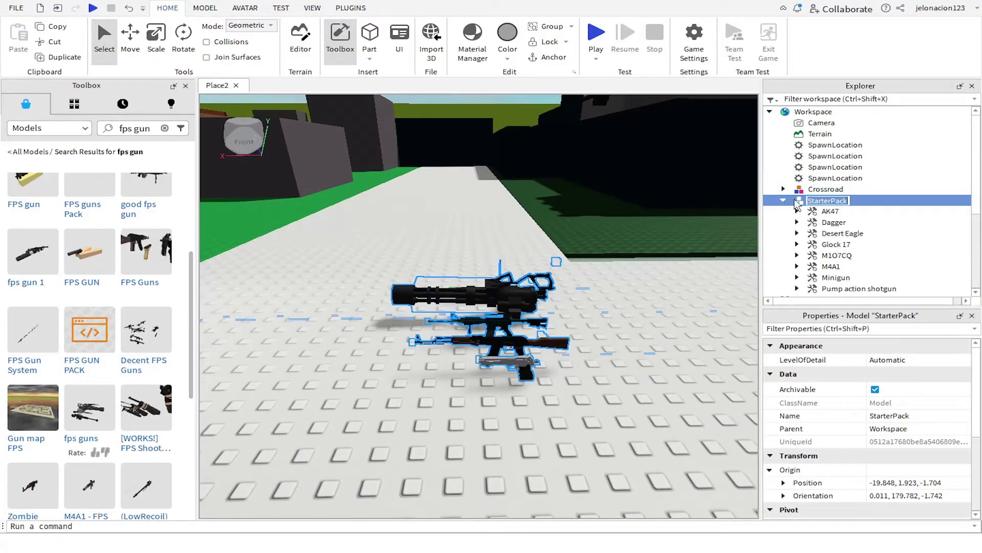
pyautogui.scroll(-1, 832, 222)
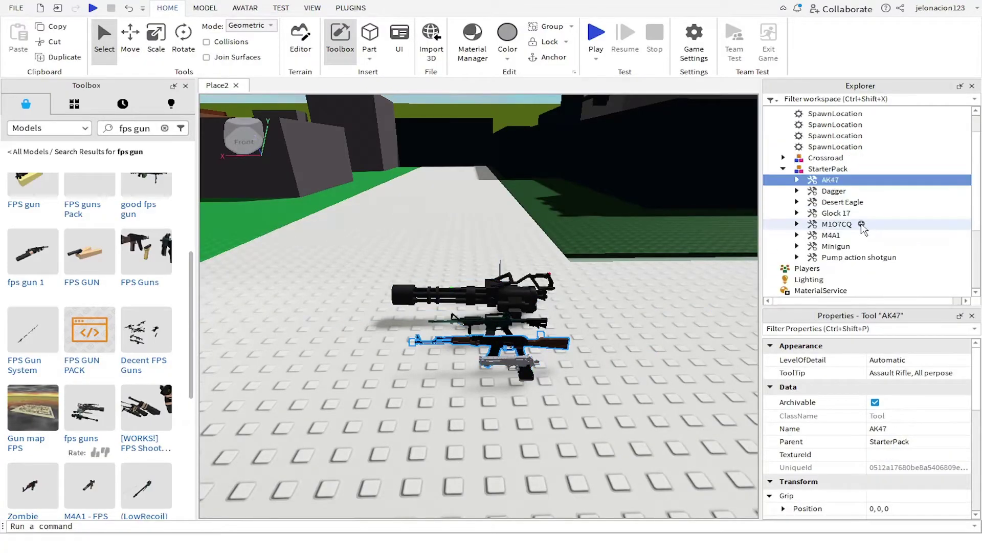
pyautogui.keyDown('shift'); pyautogui.click(844, 257); pyautogui.keyUp('shift')
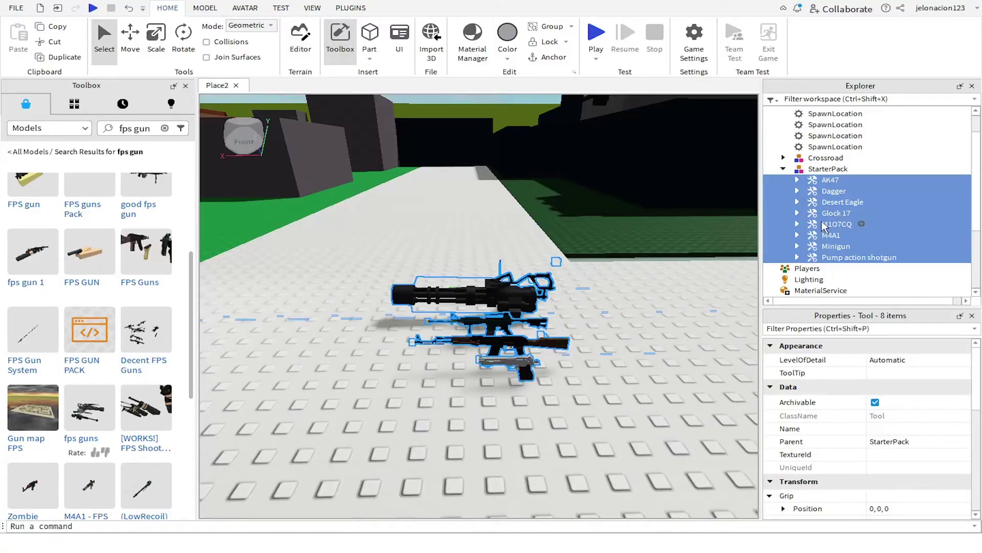
pyautogui.moveTo(824, 226)
pyautogui.mouseDown()
pyautogui.moveTo(895, 247)
pyautogui.moveTo(898, 230)
pyautogui.mouseUp()
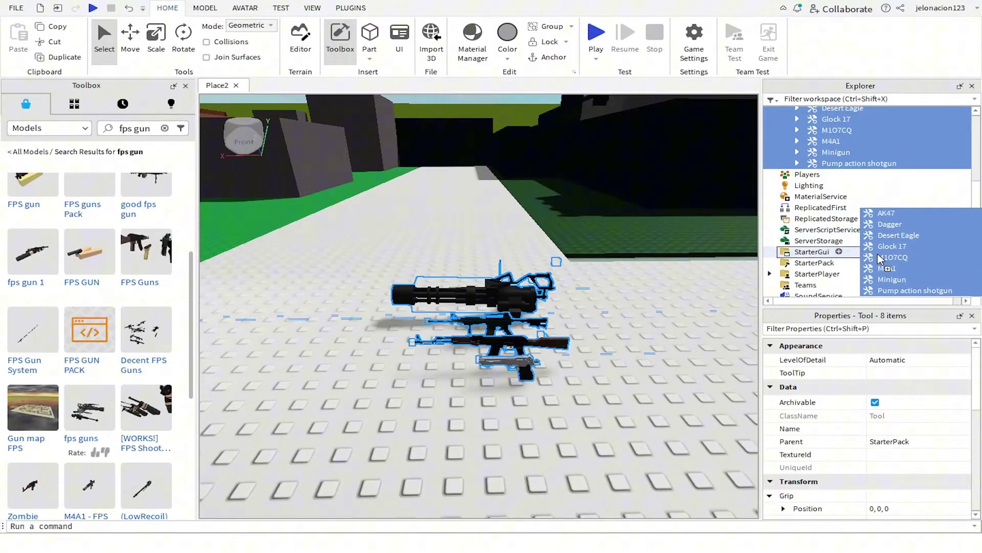
pyautogui.moveTo(810, 264); pyautogui.dragTo(810, 265)
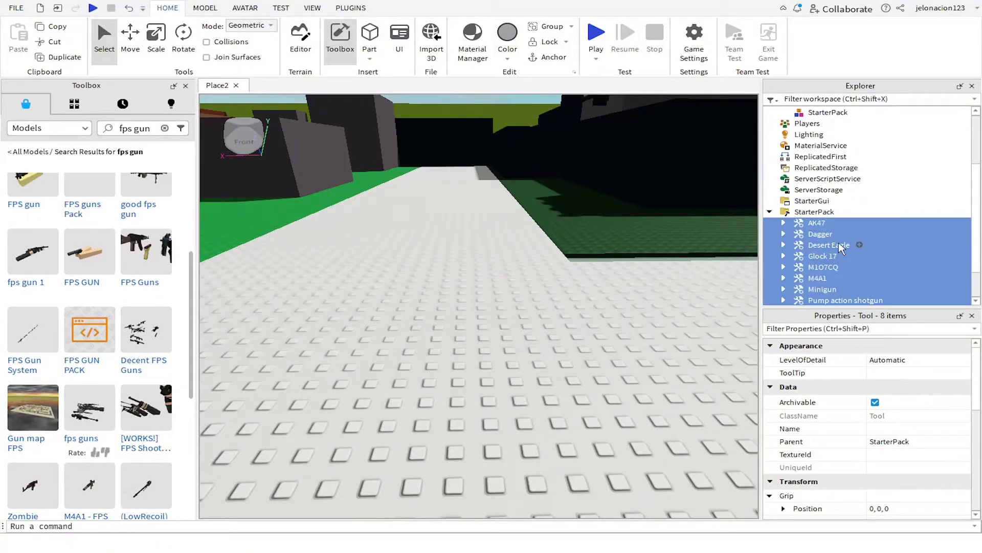
# Delete the leftover empty StarterPack model from the workspace.
pyautogui.click(829, 143)
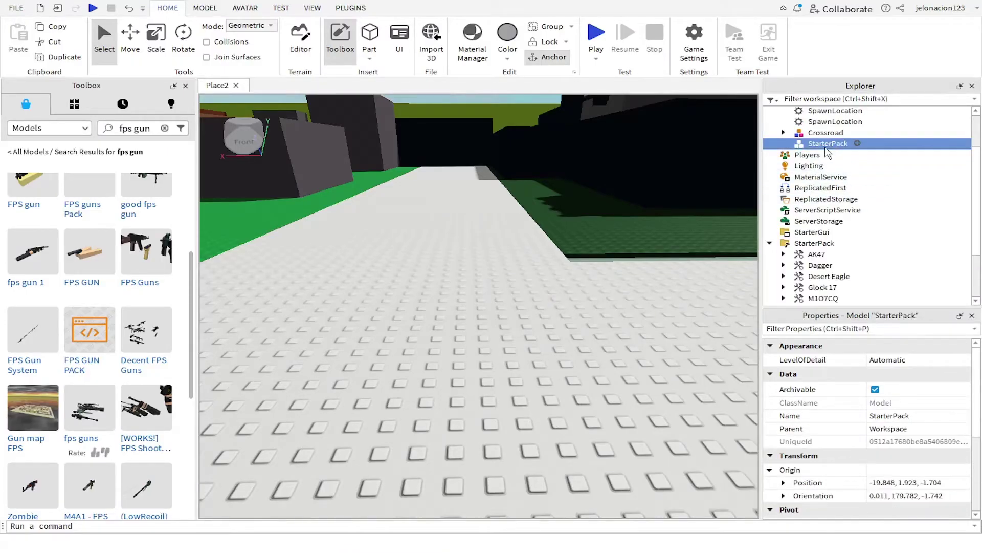
pyautogui.press('Delete')
pyautogui.moveTo(461, 292)
pyautogui.mouseDown(button='right')
pyautogui.moveTo(549, 284)
pyautogui.moveTo(560, 230)
pyautogui.mouseUp(button='right')
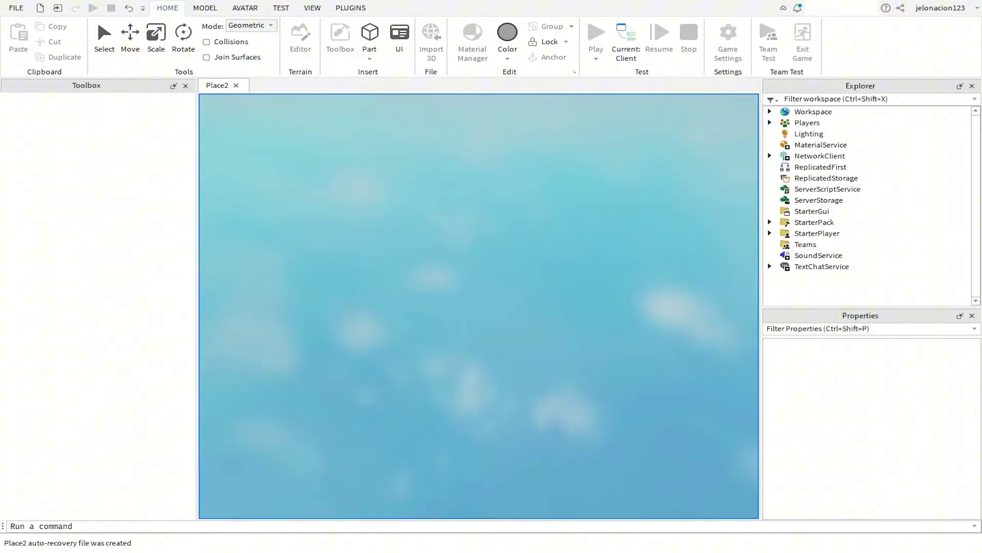
pyautogui.press('w')
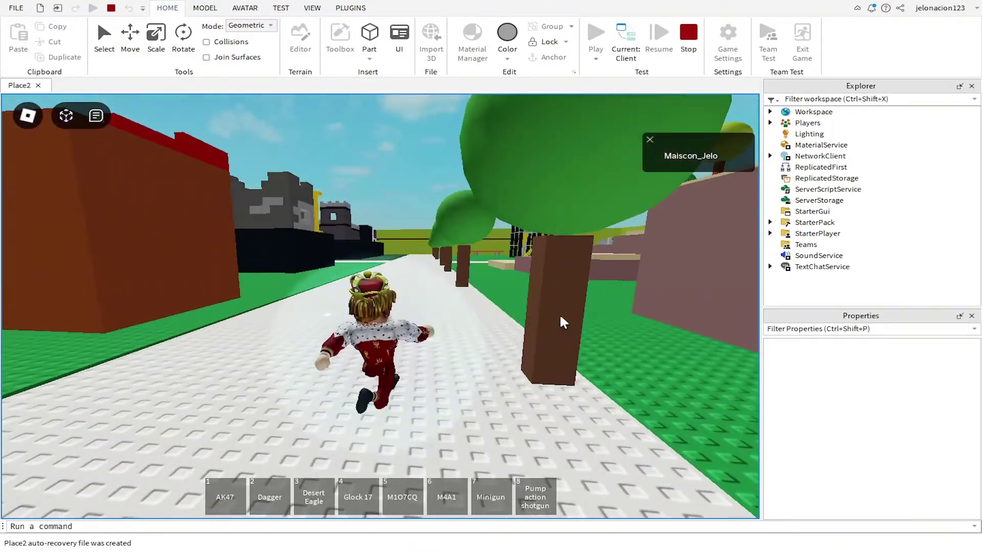
pyautogui.press('1')
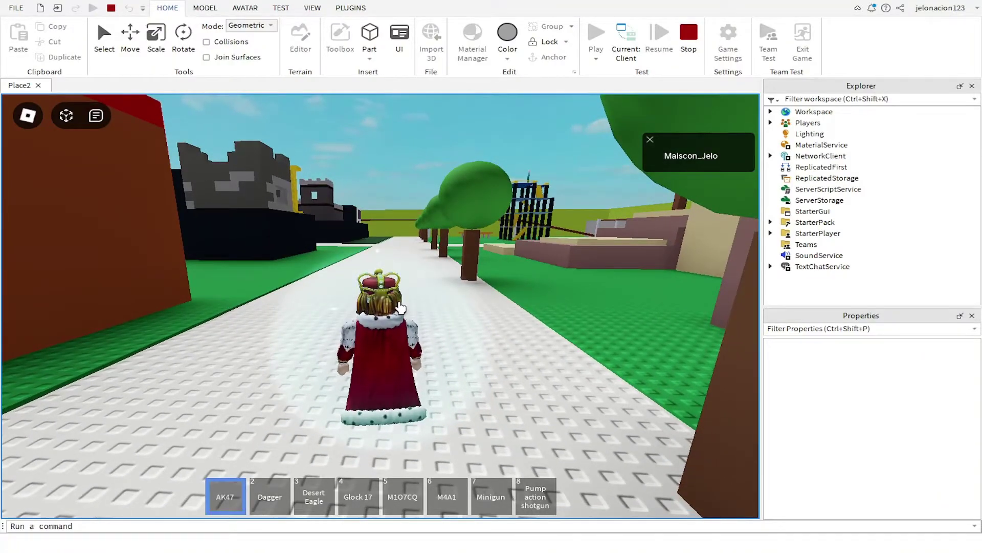
pyautogui.scroll(3, 562, 322)
pyautogui.moveTo(563, 322)
pyautogui.mouseDown(button='right')
pyautogui.moveTo(413, 307)
pyautogui.moveTo(443, 321)
pyautogui.moveTo(477, 315)
pyautogui.moveTo(476, 306)
pyautogui.mouseUp(button='right')
pyautogui.press('w')
pyautogui.press('2')
pyautogui.click(442, 321)
pyautogui.press('3')
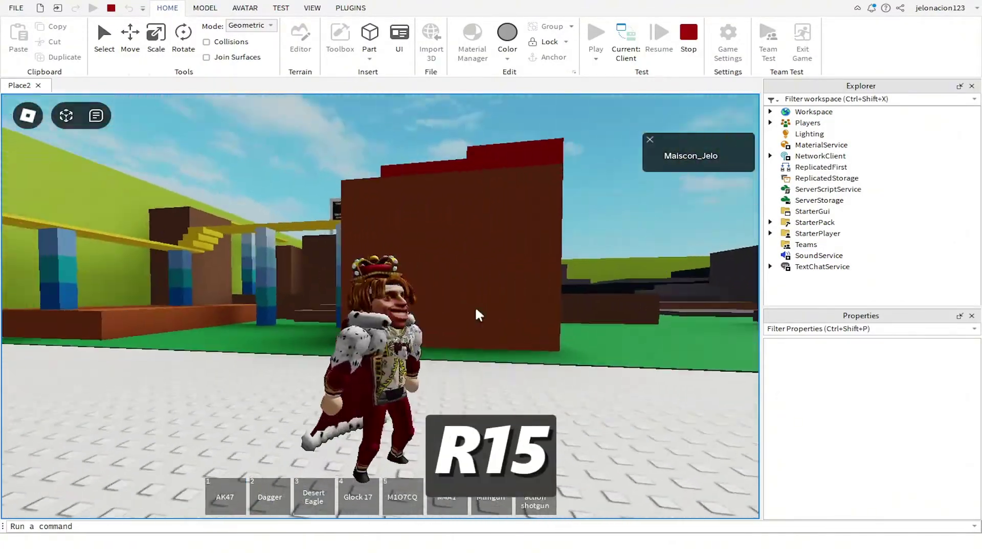
pyautogui.press('5')
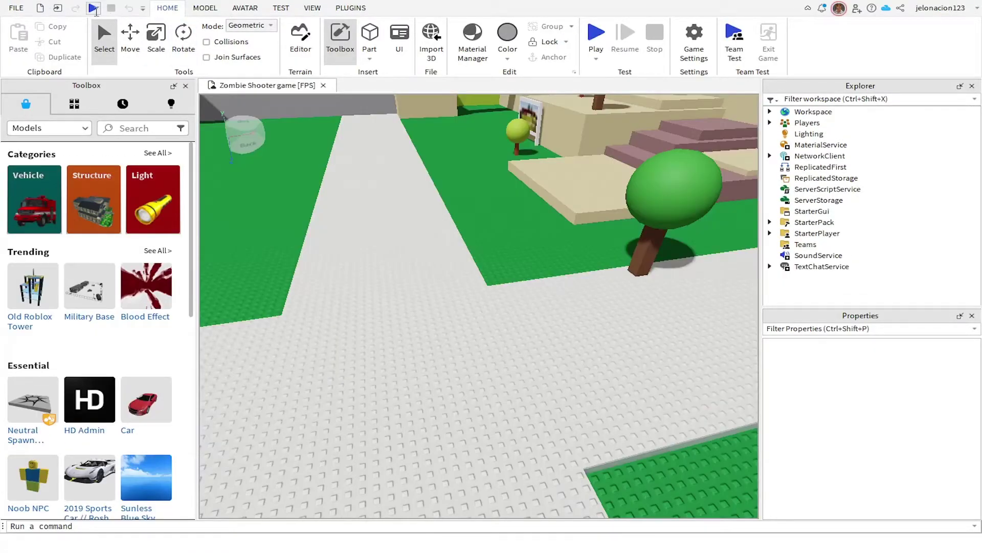
pyautogui.click(92, 8)
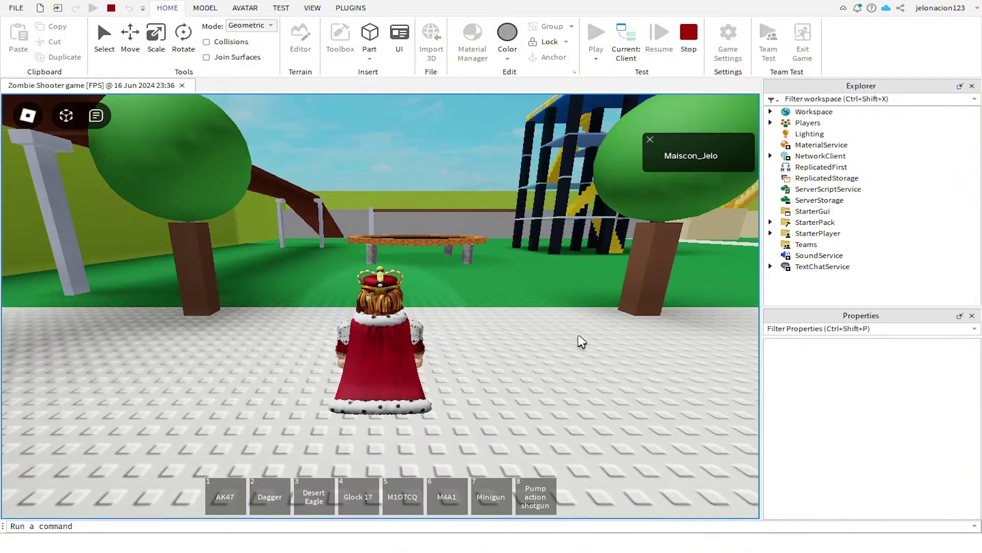
pyautogui.moveTo(581, 341); pyautogui.dragTo(453, 338, button='right')
pyautogui.press('1')
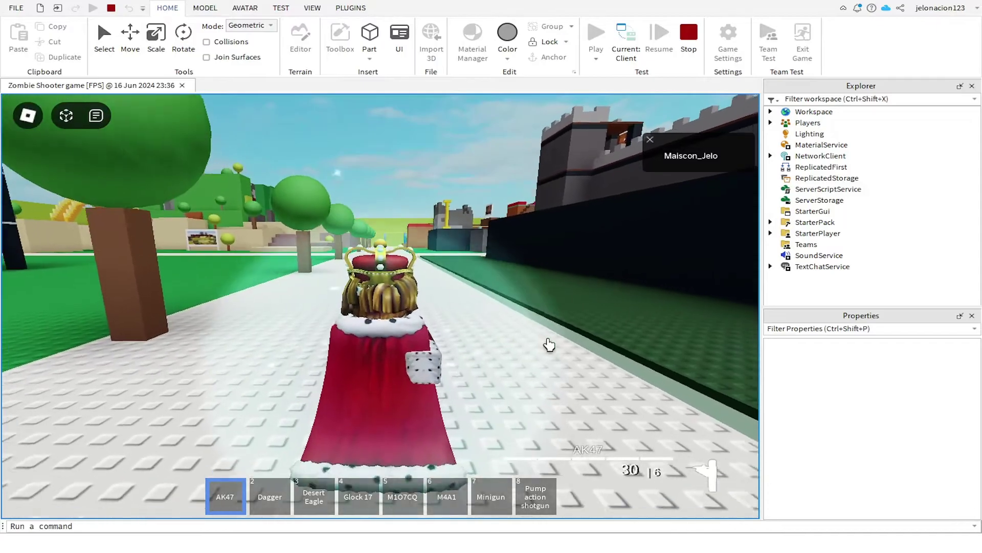
pyautogui.moveTo(548, 345); pyautogui.dragTo(537, 338, button='right')
pyautogui.click(537, 338)
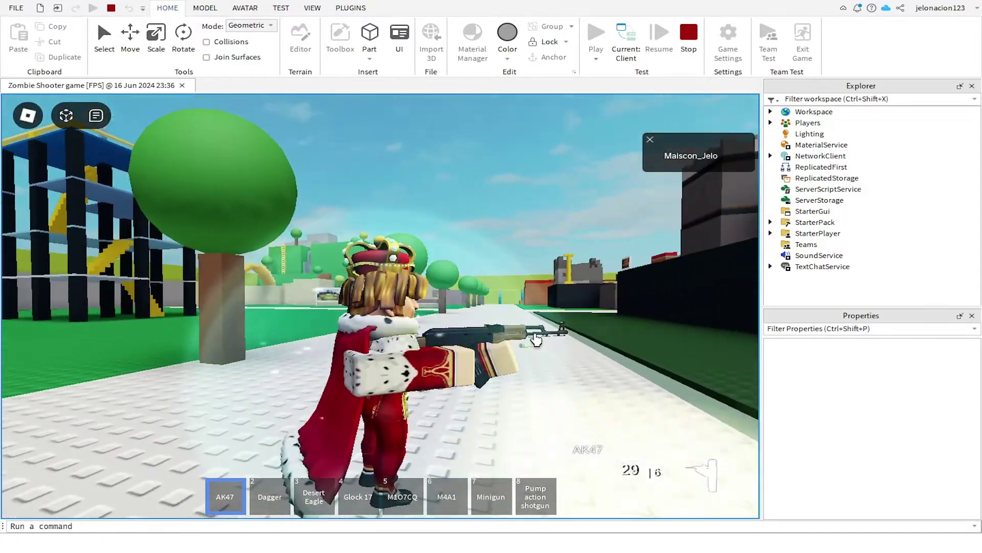
pyautogui.scroll(5, 537, 330)
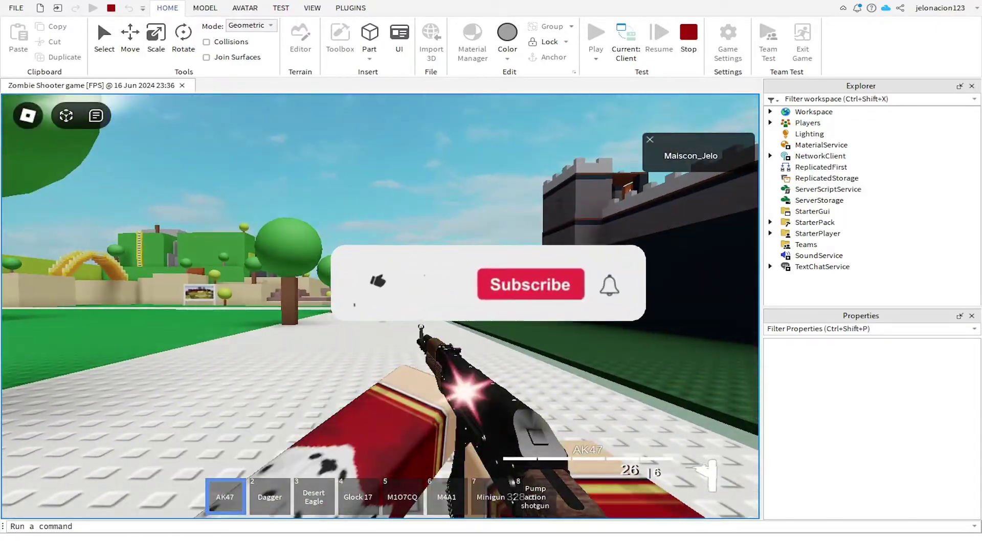
pyautogui.press('3')
pyautogui.press('4')
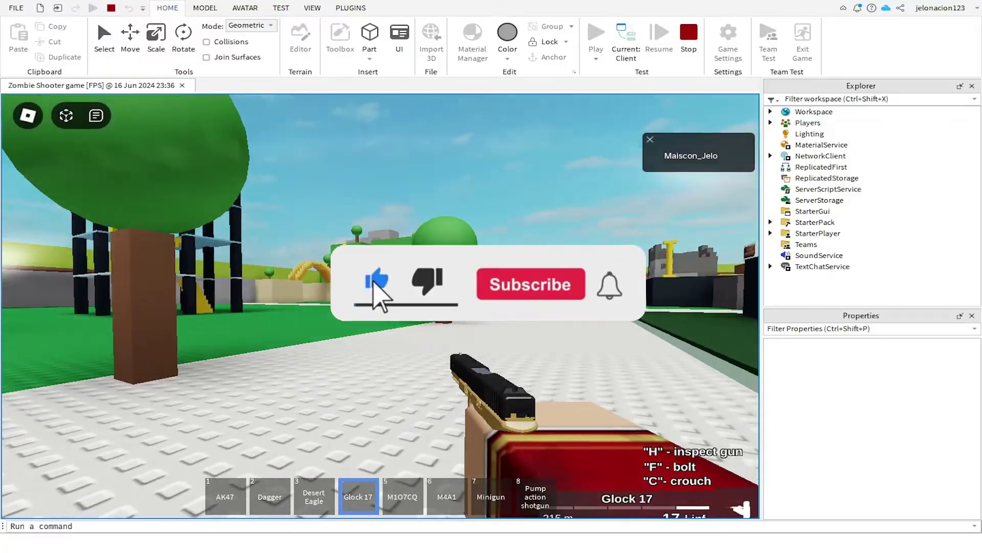
pyautogui.press('6')
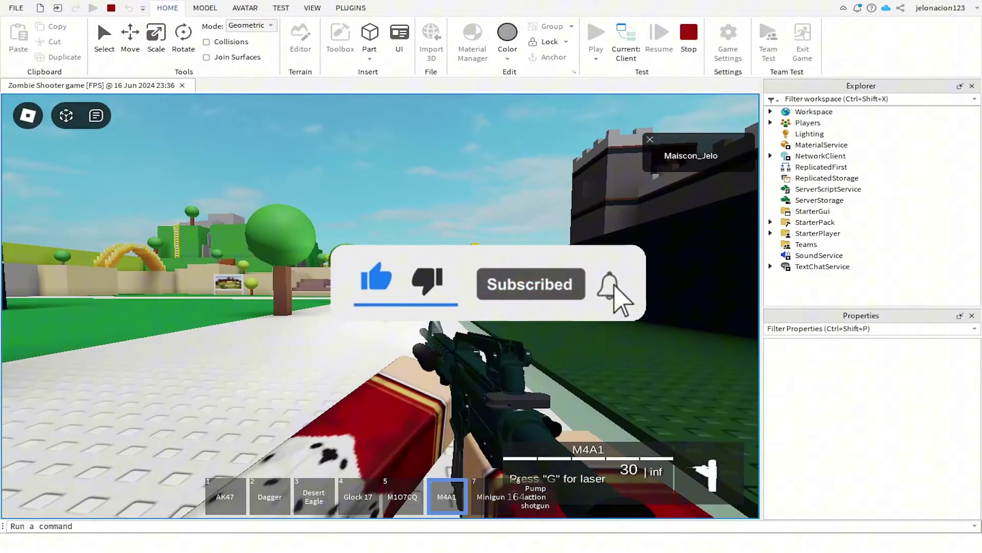
pyautogui.press('7')
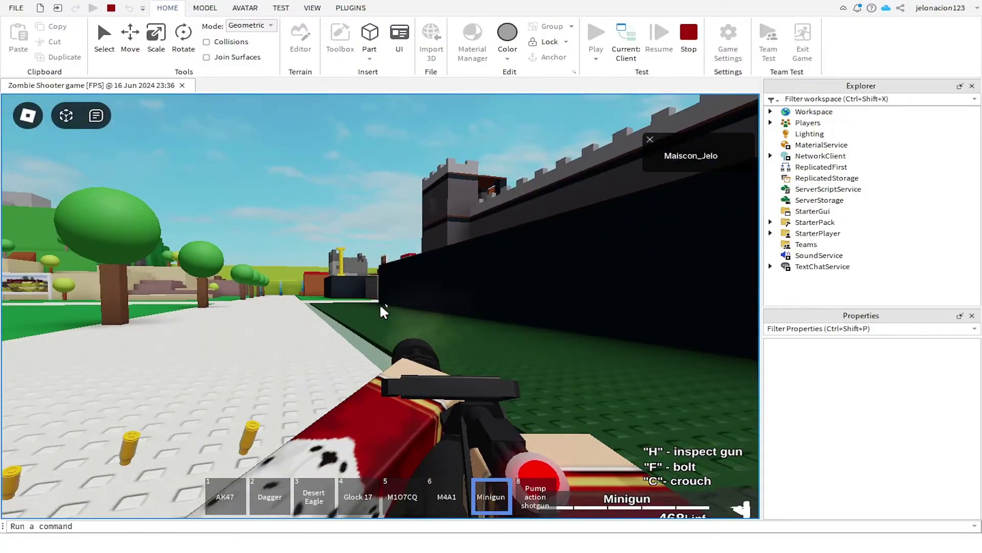
pyautogui.press('8')
pyautogui.click(384, 312)
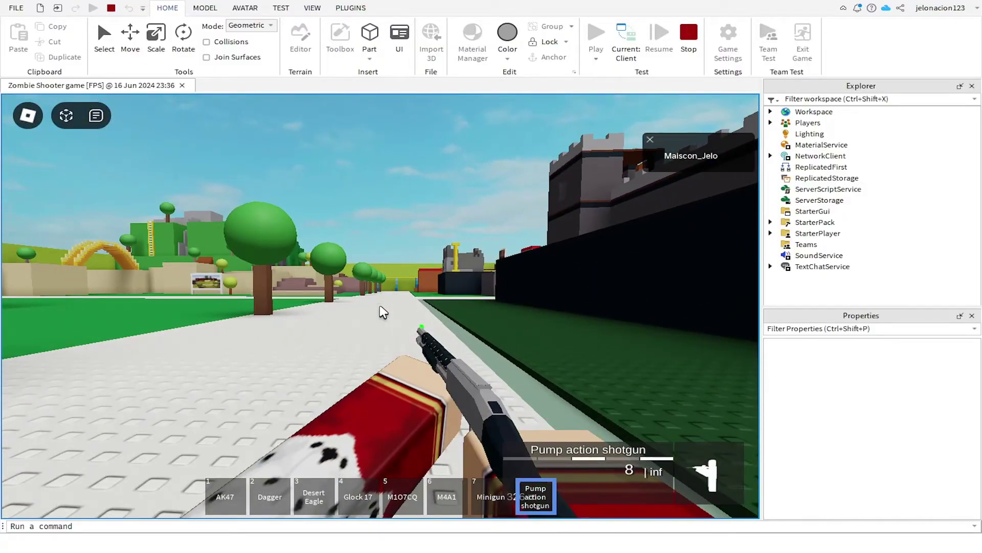
pyautogui.scroll(-3, 384, 312)
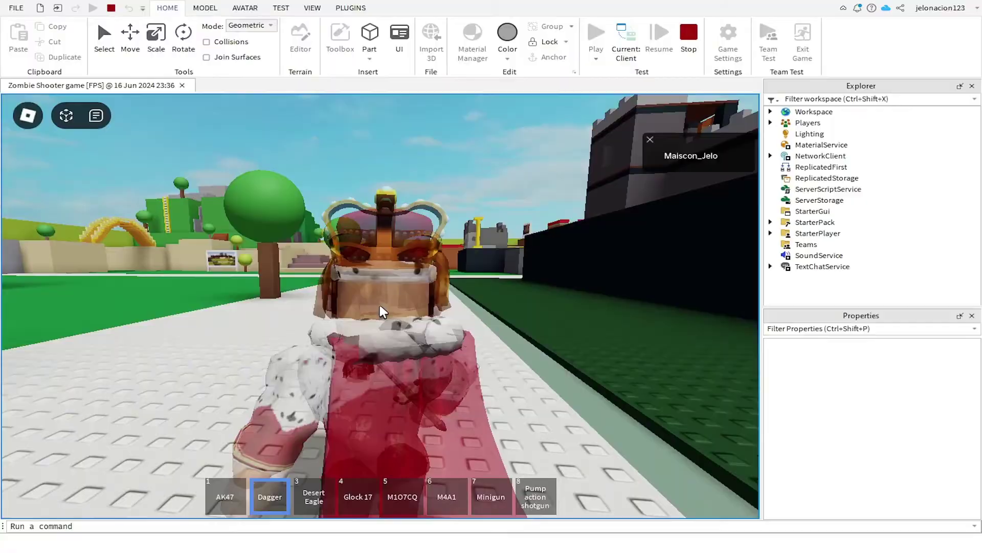
pyautogui.moveTo(379, 302)
pyautogui.mouseDown(button='right')
pyautogui.moveTo(359, 302)
pyautogui.moveTo(500, 307)
pyautogui.mouseUp(button='right')
pyautogui.click(355, 293)
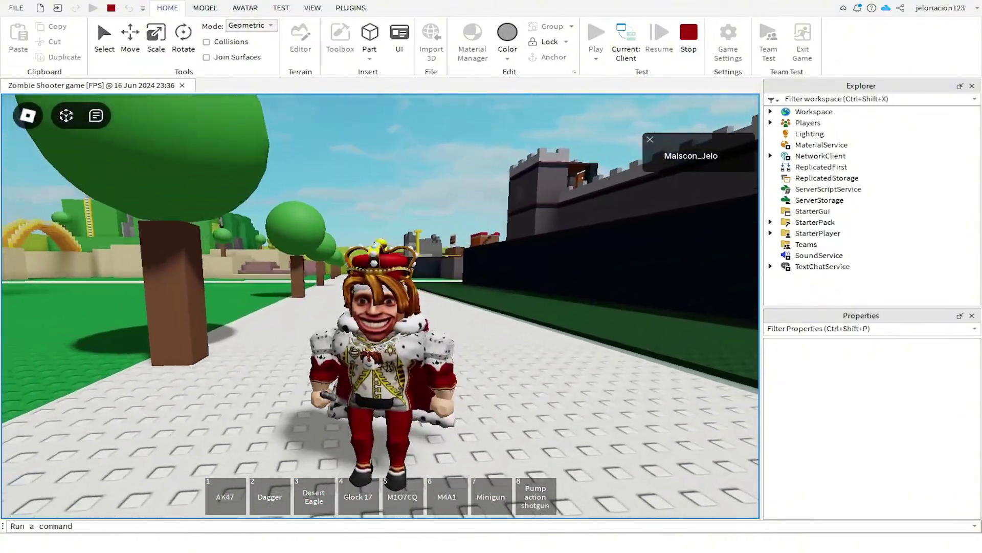
# Stop the playtest, search the Toolbox for 'Zombie', and insert the Drooling Zombie.
pyautogui.click(688, 35)
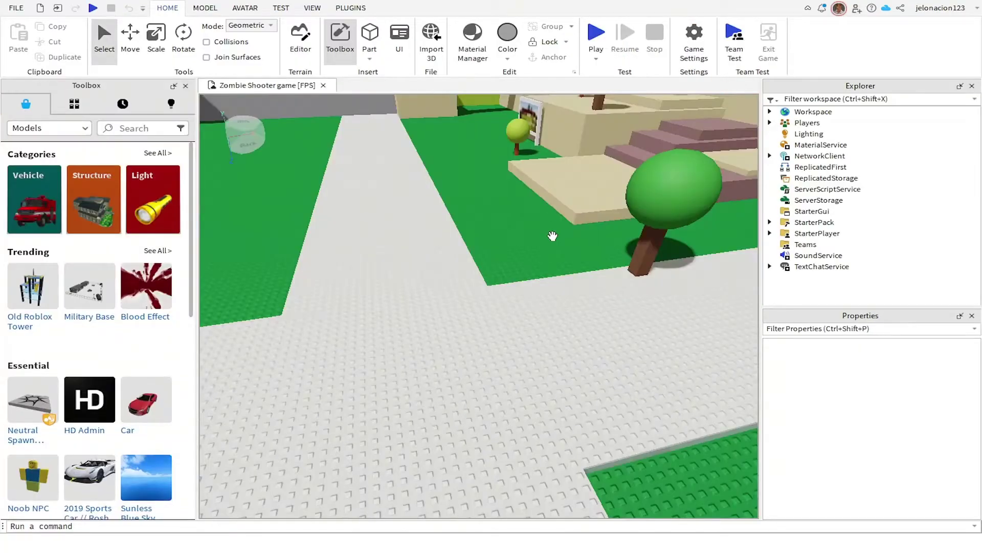
pyautogui.moveTo(501, 315); pyautogui.dragTo(384, 268, button='right')
pyautogui.write('Zombi')
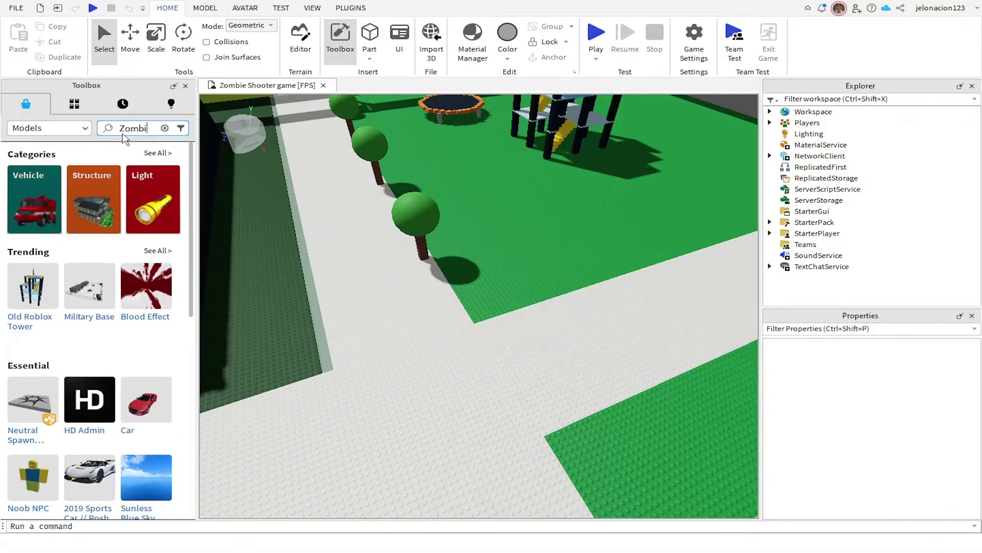
pyautogui.write('e')
pyautogui.press('Return')
pyautogui.moveTo(421, 356); pyautogui.dragTo(415, 349, button='middle')
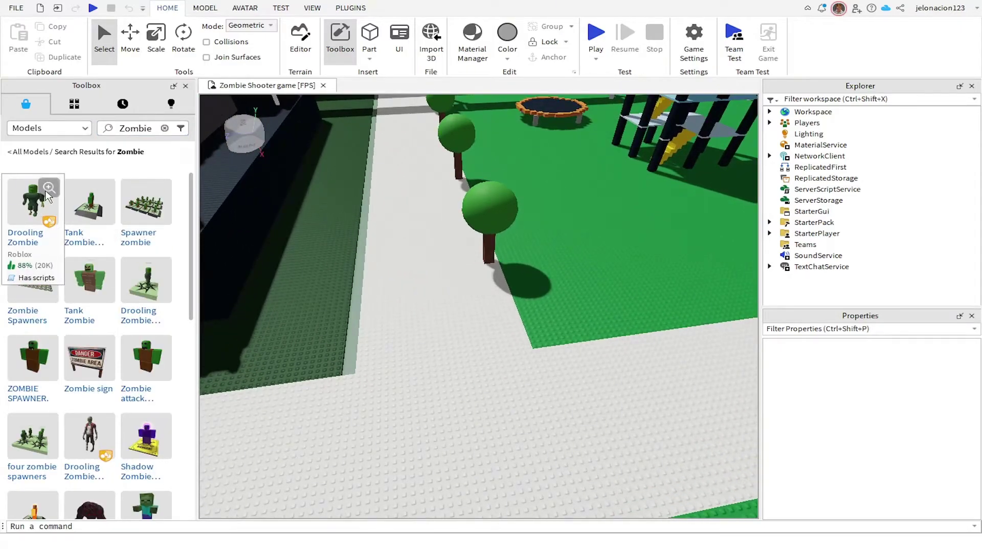
pyautogui.click(48, 188)
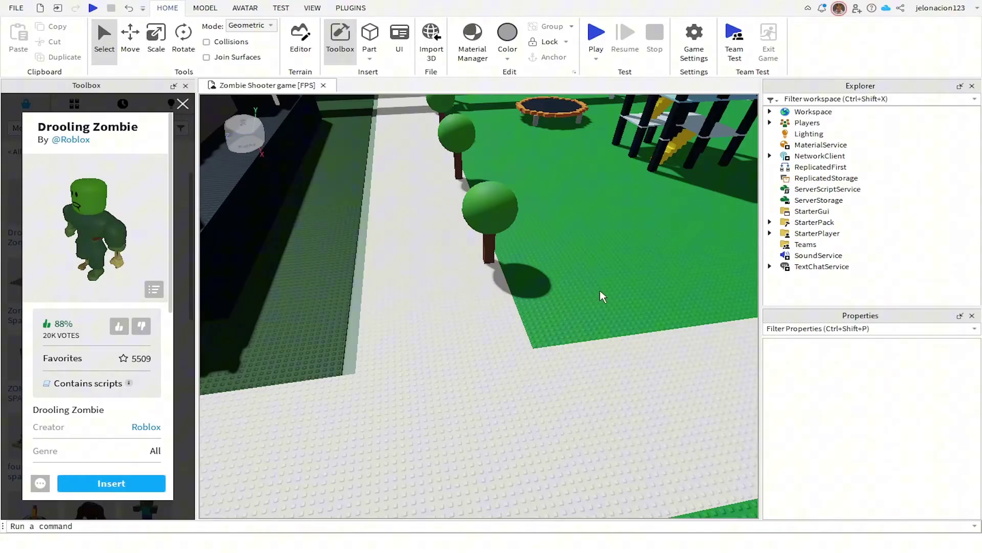
pyautogui.click(111, 483)
pyautogui.click(183, 104)
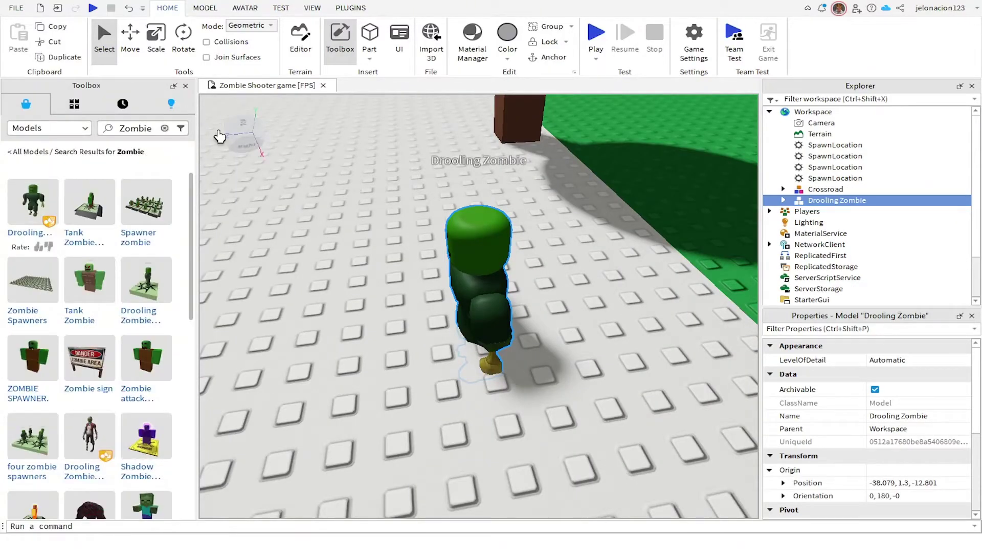
# Move and turn the Drooling Zombie to a spot near the dark wall.
pyautogui.moveTo(507, 231); pyautogui.dragTo(484, 285, button='right')
pyautogui.moveTo(484, 286)
pyautogui.mouseDown()
pyautogui.moveTo(482, 278)
pyautogui.moveTo(472, 298)
pyautogui.moveTo(413, 266)
pyautogui.mouseUp()
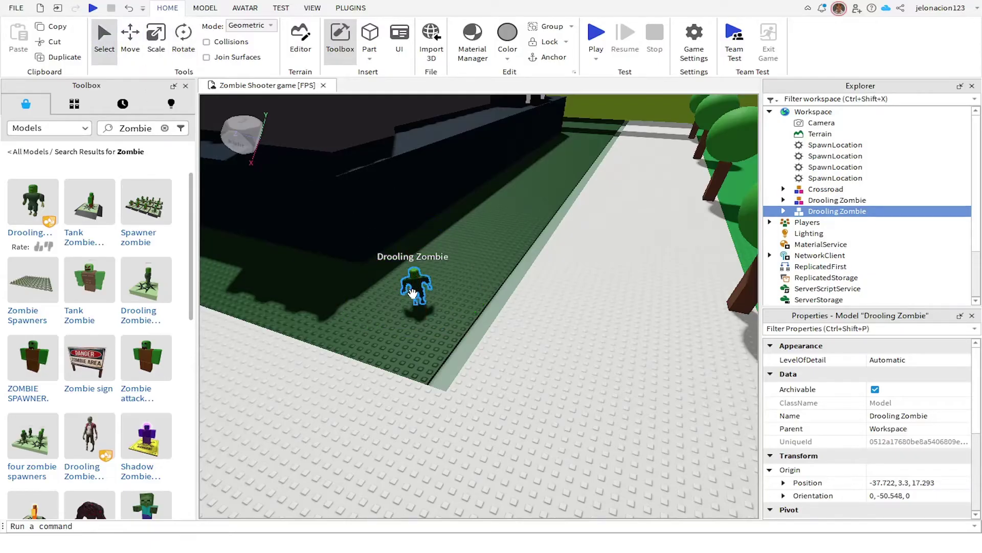
pyautogui.moveTo(413, 292); pyautogui.dragTo(485, 172)
# Duplicate the zombie and place copies near the tower, on the grass field and elsewhere.
pyautogui.hotkey('ctrl', 'd')
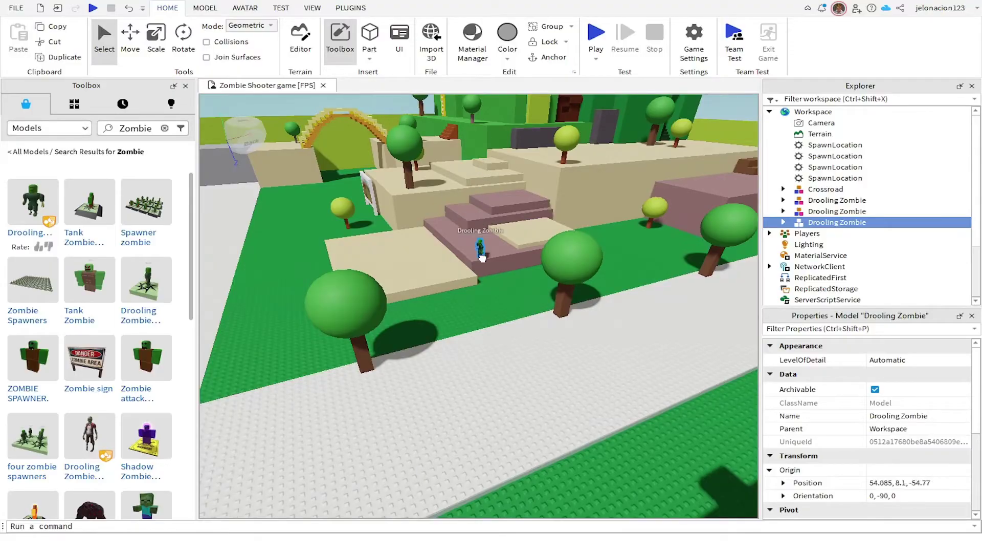
pyautogui.moveTo(486, 238); pyautogui.dragTo(412, 395)
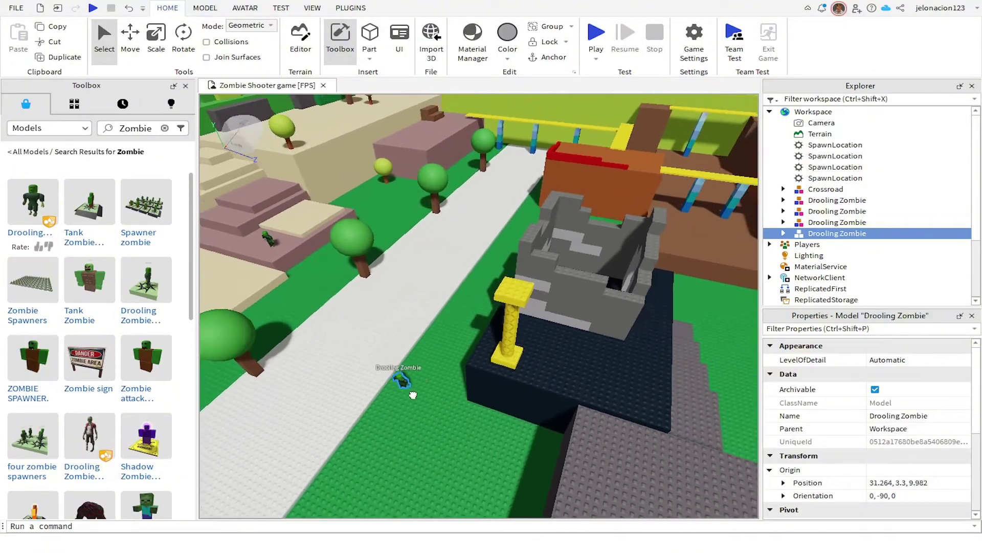
pyautogui.moveTo(430, 435)
pyautogui.mouseDown()
pyautogui.moveTo(463, 435)
pyautogui.moveTo(486, 360)
pyautogui.mouseUp()
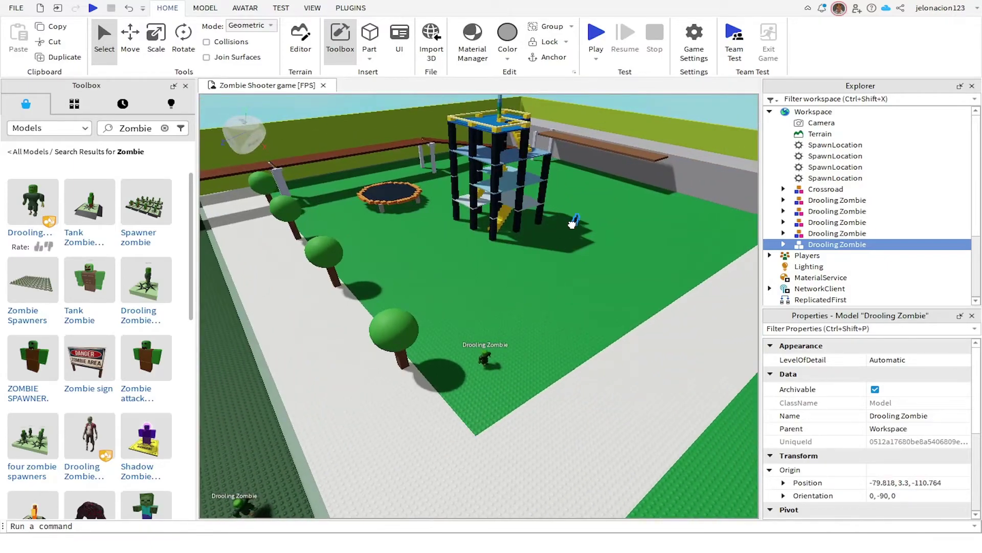
pyautogui.moveTo(441, 226); pyautogui.dragTo(482, 240)
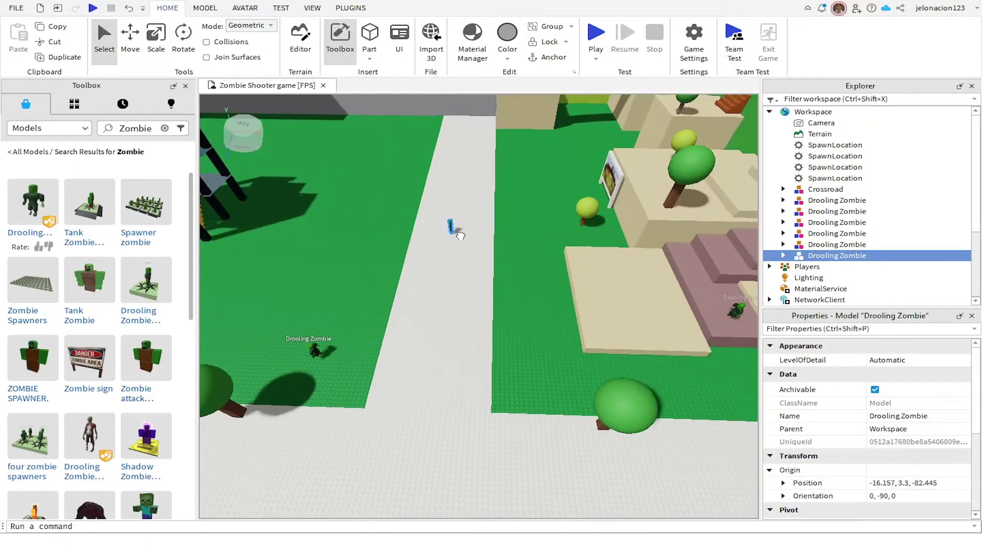
pyautogui.moveTo(360, 217)
pyautogui.mouseDown()
pyautogui.moveTo(464, 351)
pyautogui.moveTo(436, 273)
pyautogui.moveTo(405, 271)
pyautogui.mouseUp()
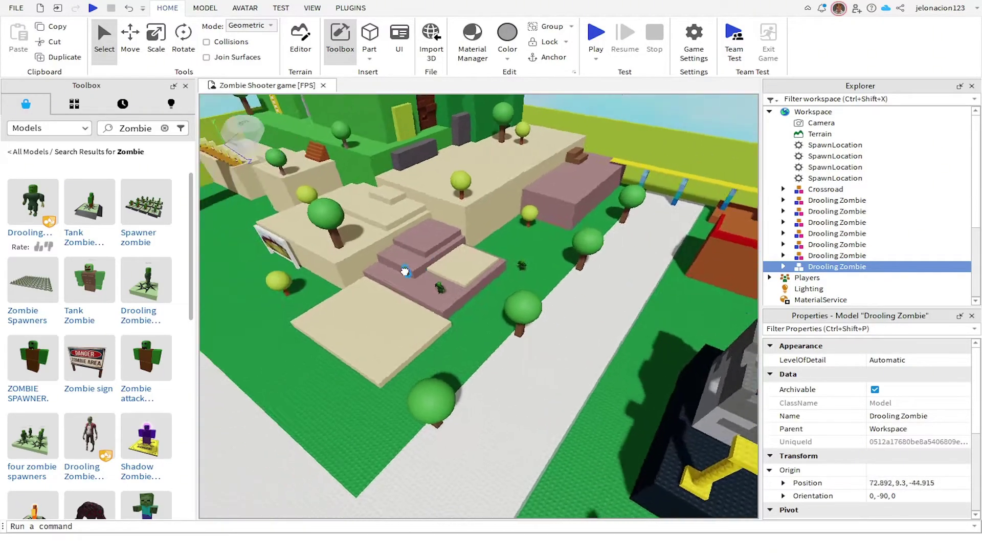
pyautogui.moveTo(335, 258); pyautogui.dragTo(623, 348, button='right')
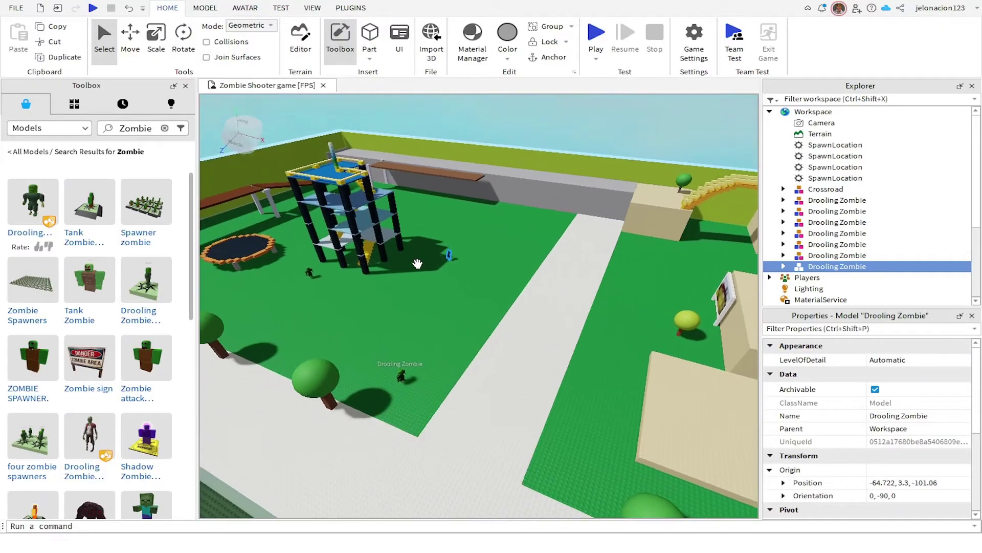
pyautogui.click(445, 310)
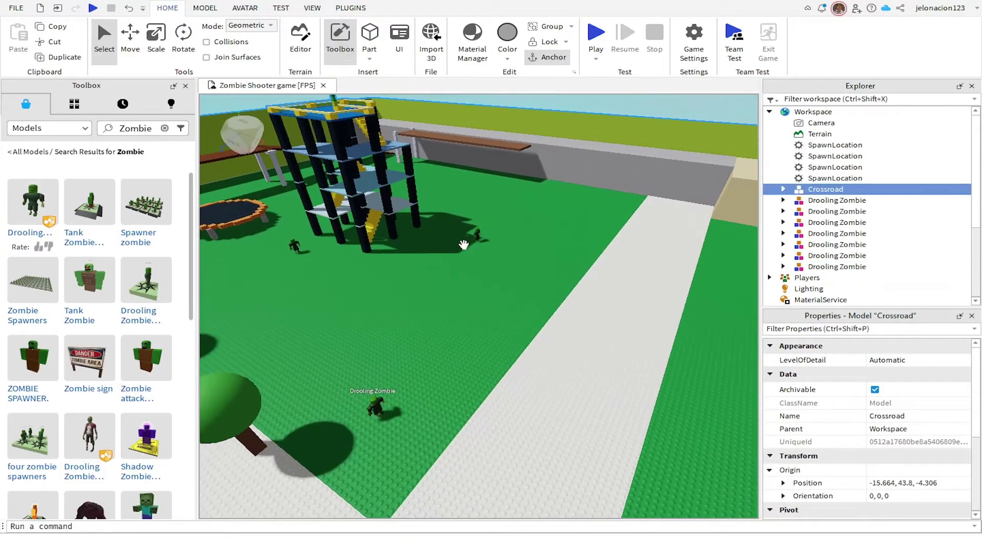
# Playtest, shoot a zombie with the AK47, then switch to the Desert Eagle and Glock 17.
pyautogui.click(596, 32)
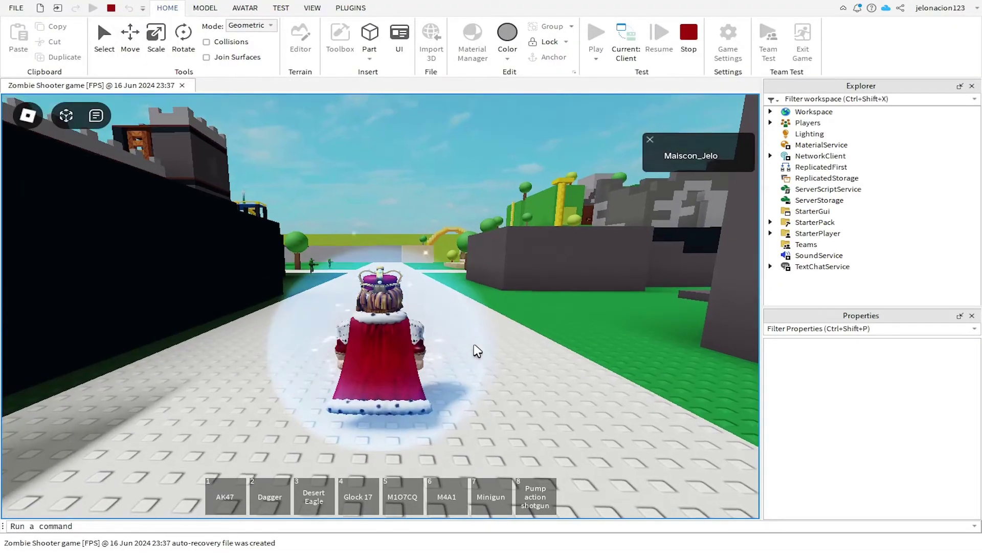
pyautogui.scroll(5, 475, 352)
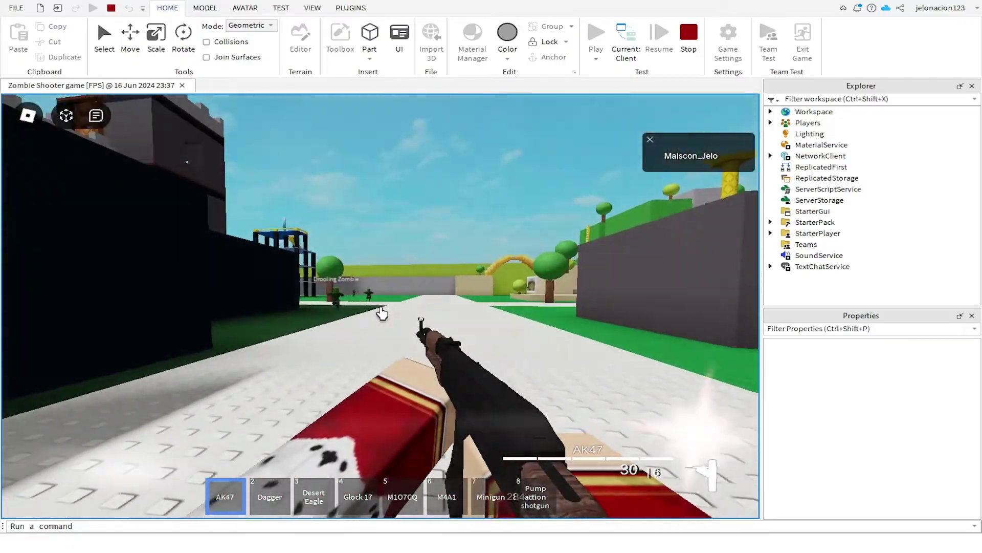
pyautogui.moveTo(382, 312); pyautogui.dragTo(383, 311)
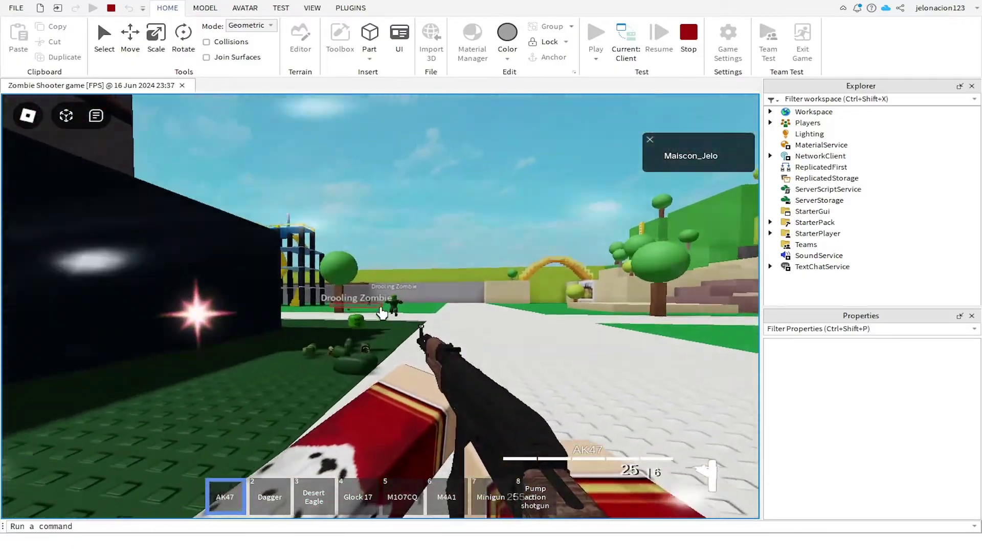
pyautogui.press('2')
pyautogui.press('3')
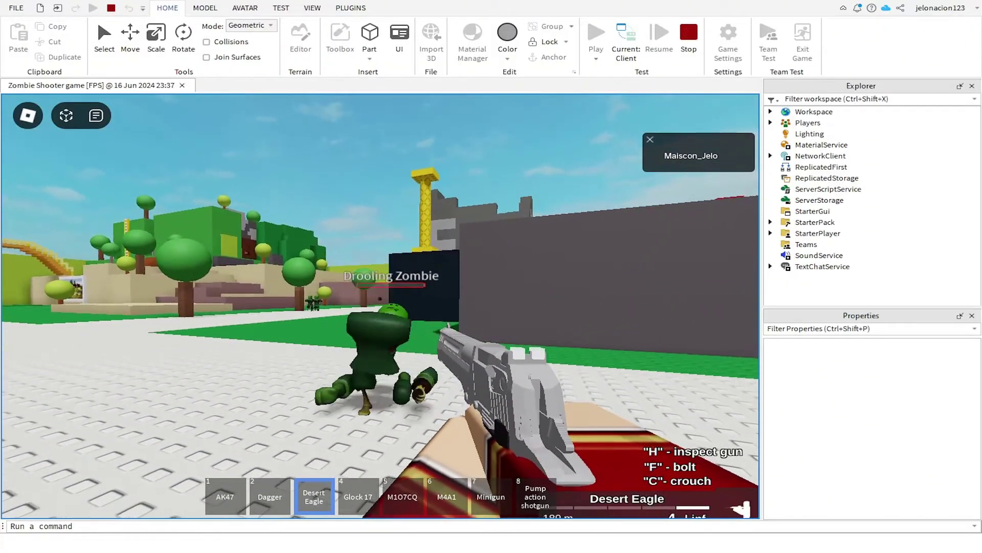
pyautogui.press('4')
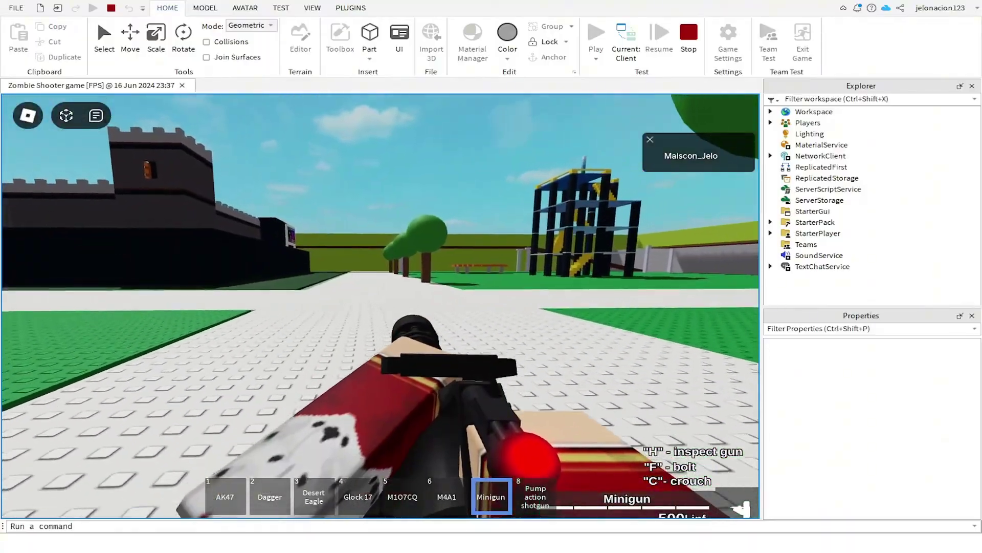
# Switch to the M4A1, then put the gun away and return to third-person.
pyautogui.press('6')
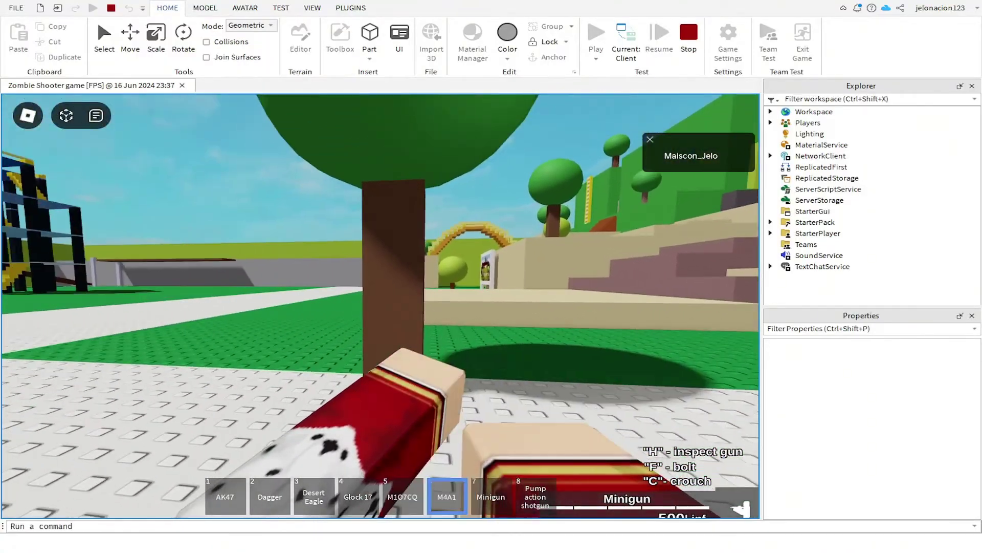
pyautogui.press('6')
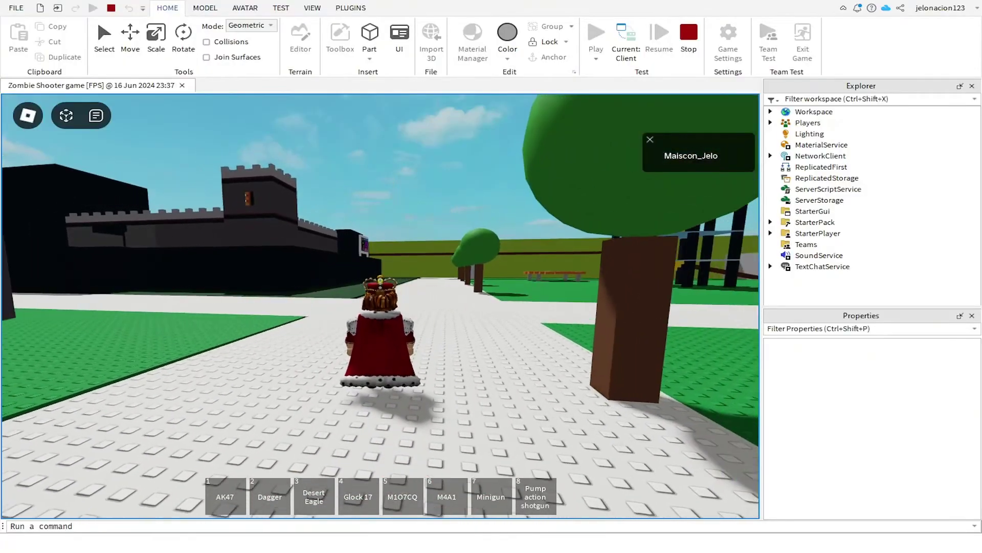
pyautogui.moveTo(384, 269); pyautogui.dragTo(537, 231, button='right')
# Stop the running playtest to return to edit mode.
pyautogui.click(689, 37)
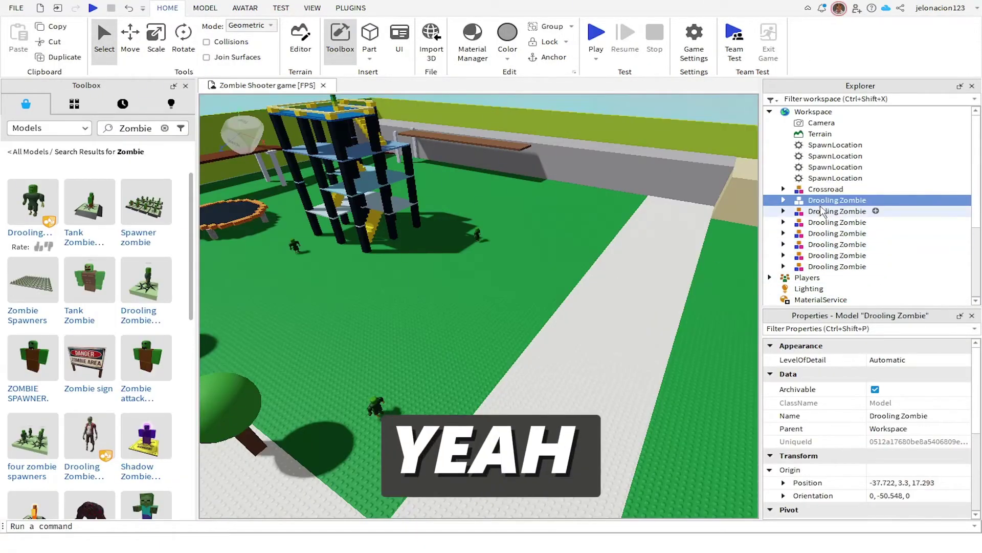
pyautogui.scroll(-3, 825, 212)
pyautogui.moveTo(293, 246); pyautogui.dragTo(382, 261, button='right')
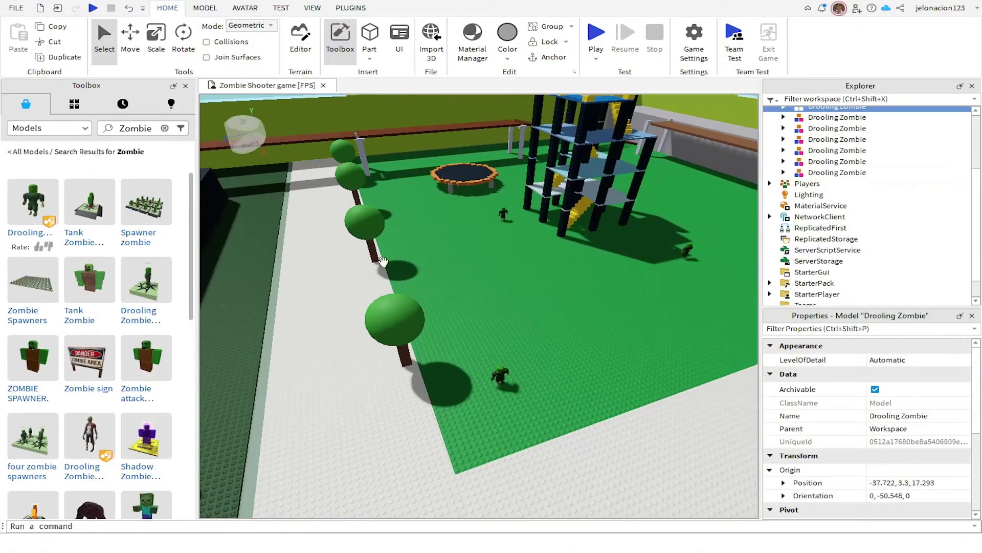
pyautogui.scroll(3, 816, 219)
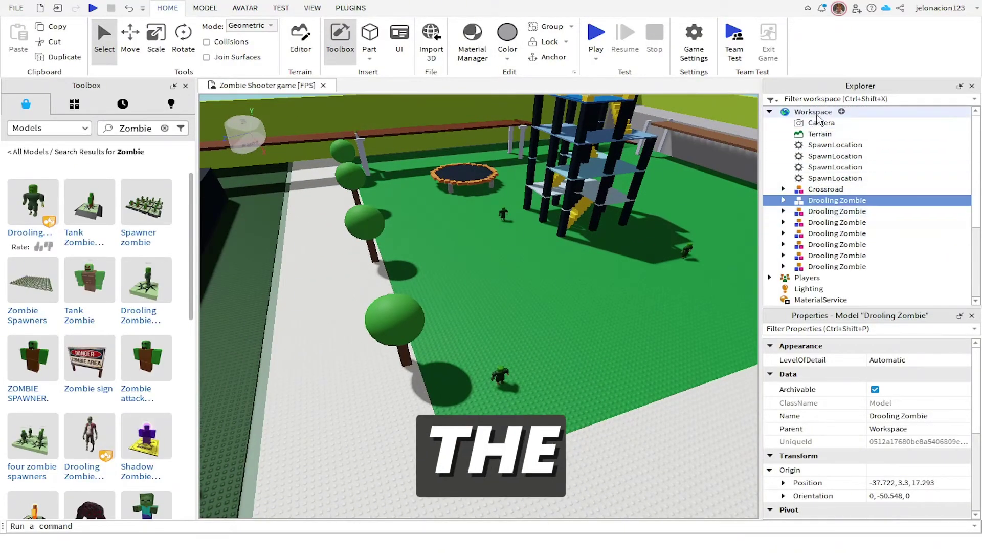
pyautogui.scroll(-3, 820, 122)
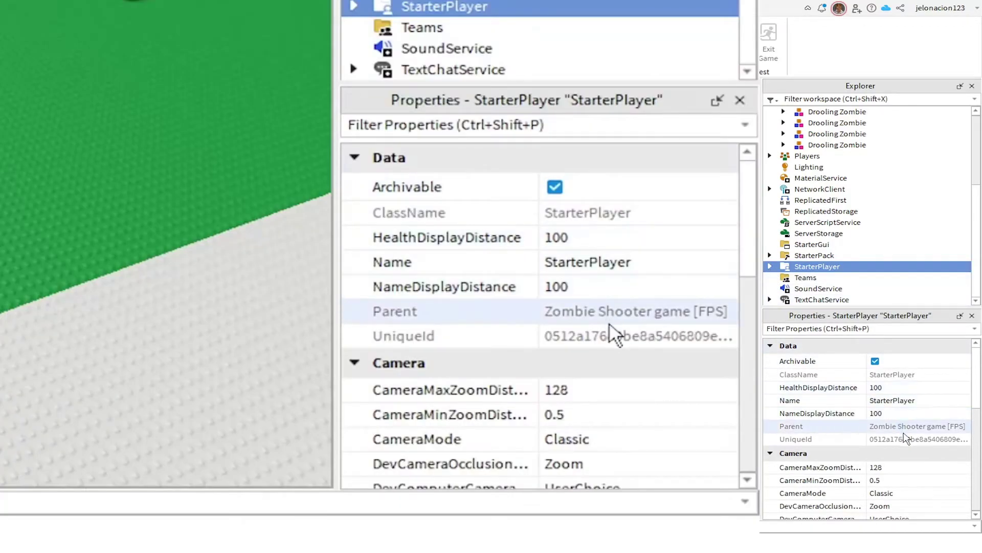
pyautogui.scroll(-3, 883, 446)
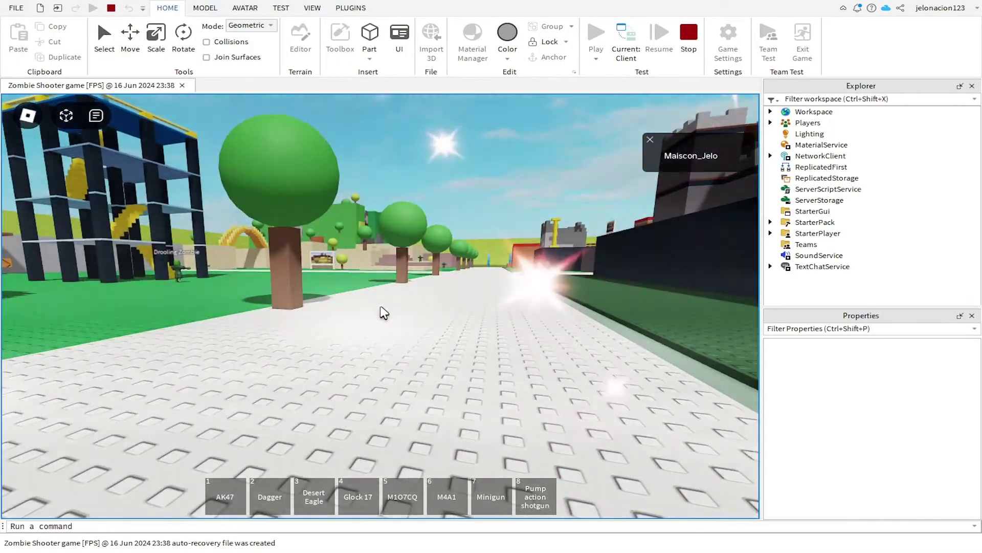
# Walk forward along the road and shoot the Drooling Zombies with the AK47.
pyautogui.press('w')
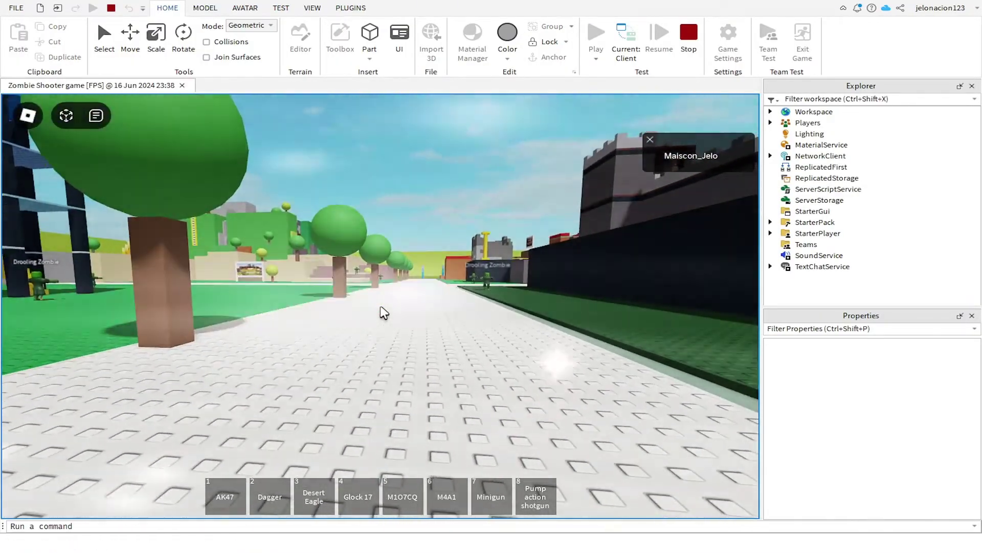
pyautogui.press('1')
pyautogui.click(384, 312)
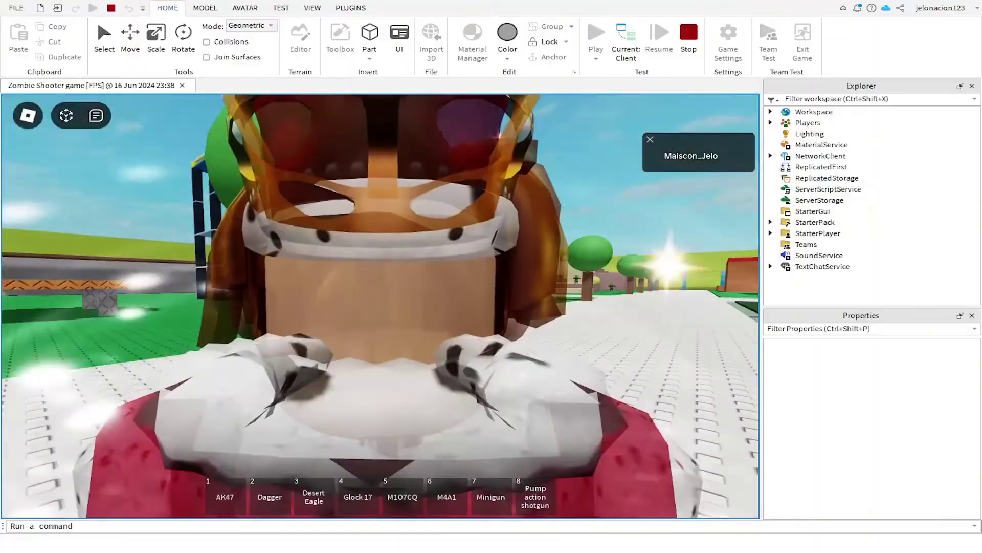
pyautogui.press('1')
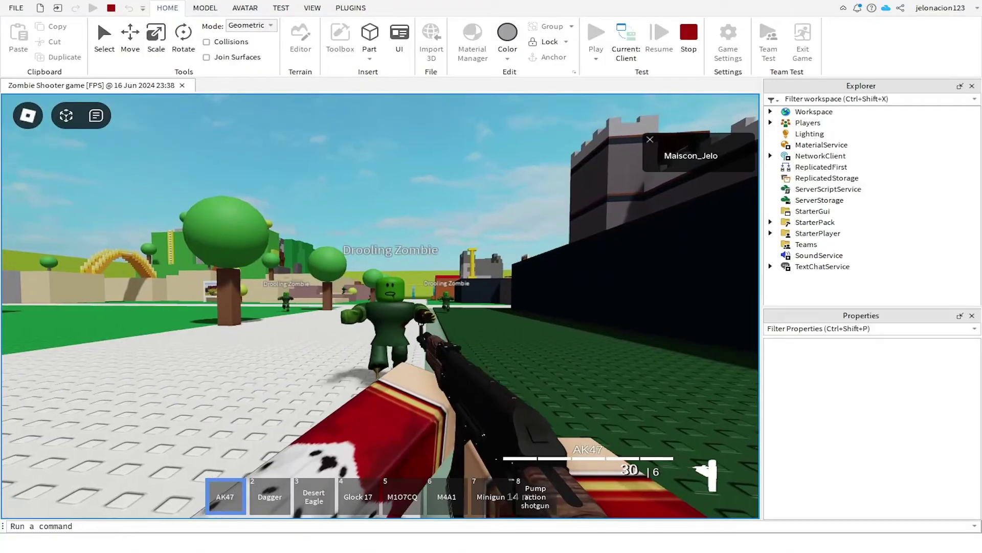
pyautogui.click(390, 307)
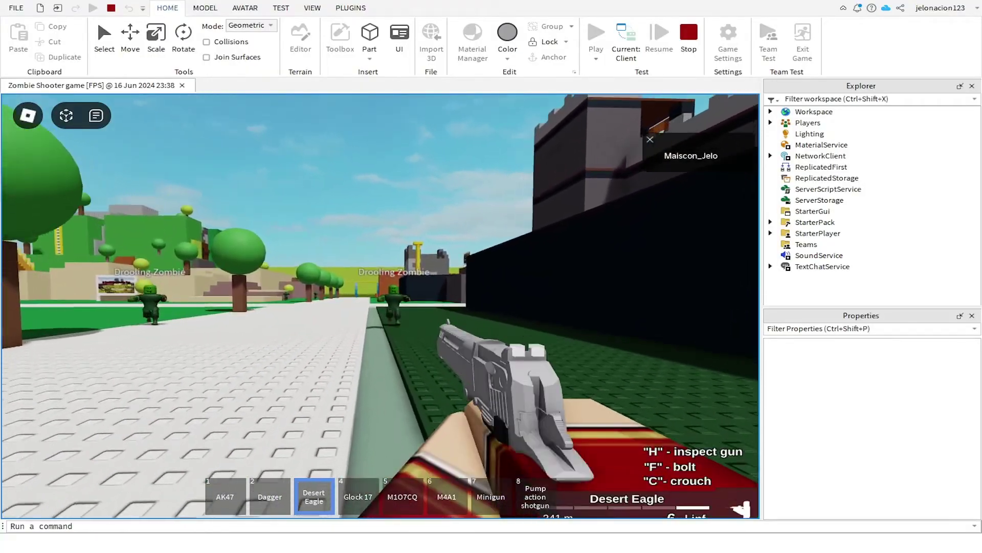
pyautogui.click(381, 322)
# Fire at another zombie, then switch to the Desert Eagle and Glock 17 and shoot the approaching zombie.
pyautogui.press('1')
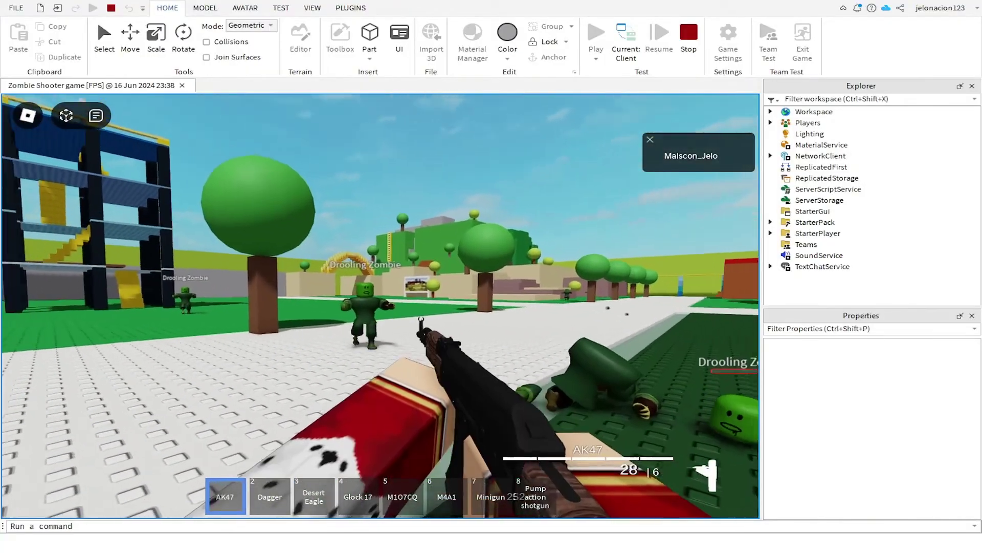
pyautogui.press('3')
pyautogui.click(445, 276)
pyautogui.press('4')
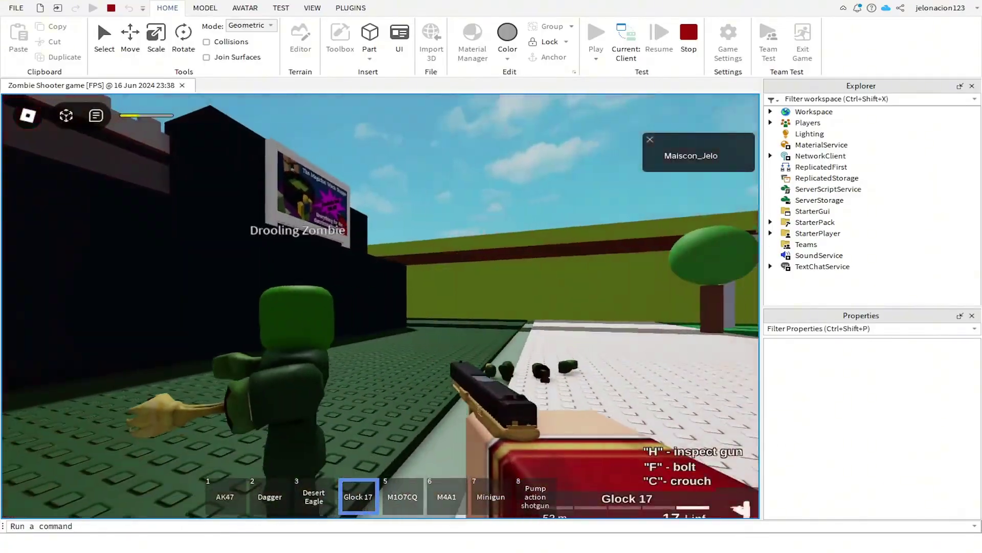
pyautogui.click(381, 308)
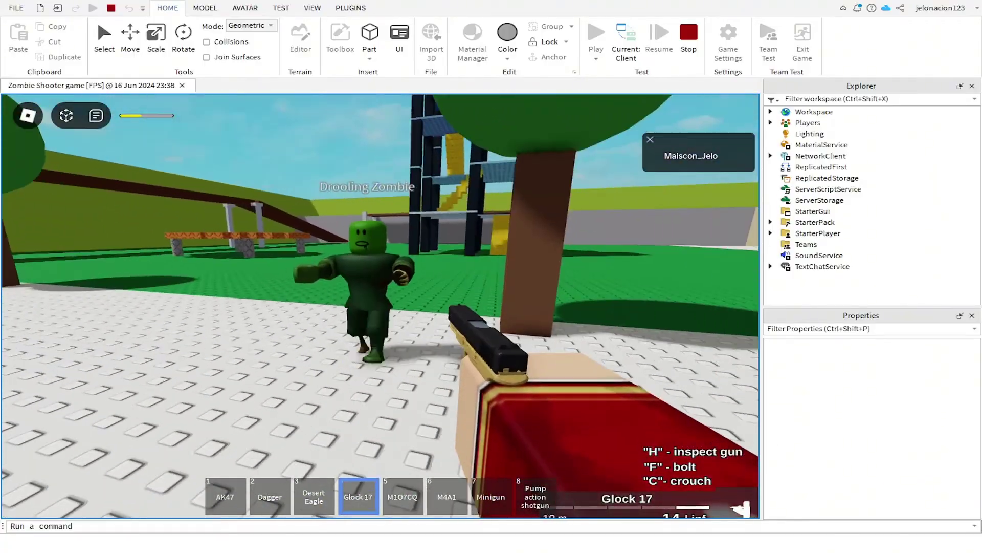